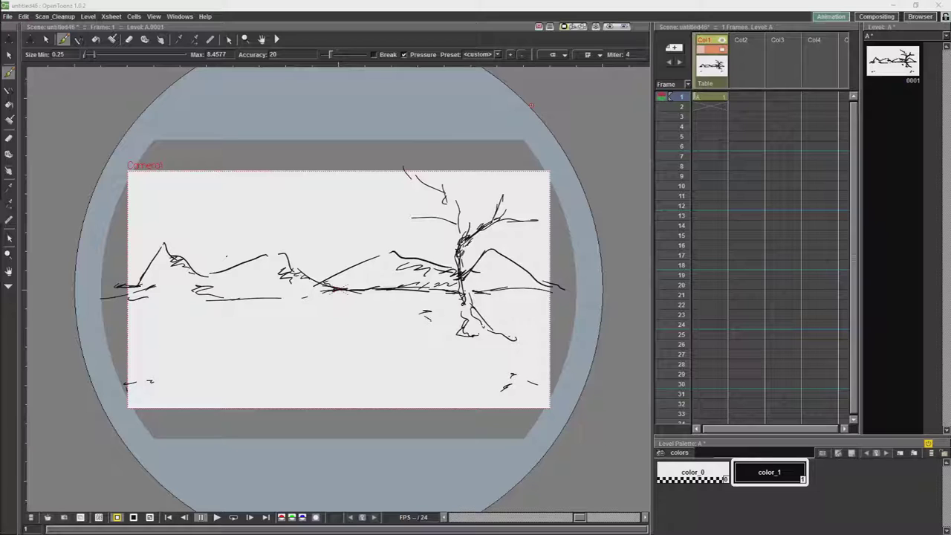
Step: Load SCN_009.tnz as a sub-xsheet into Col2, keeping its original camera settings
{"action": "left_click", "coordinate": [6, 17]}
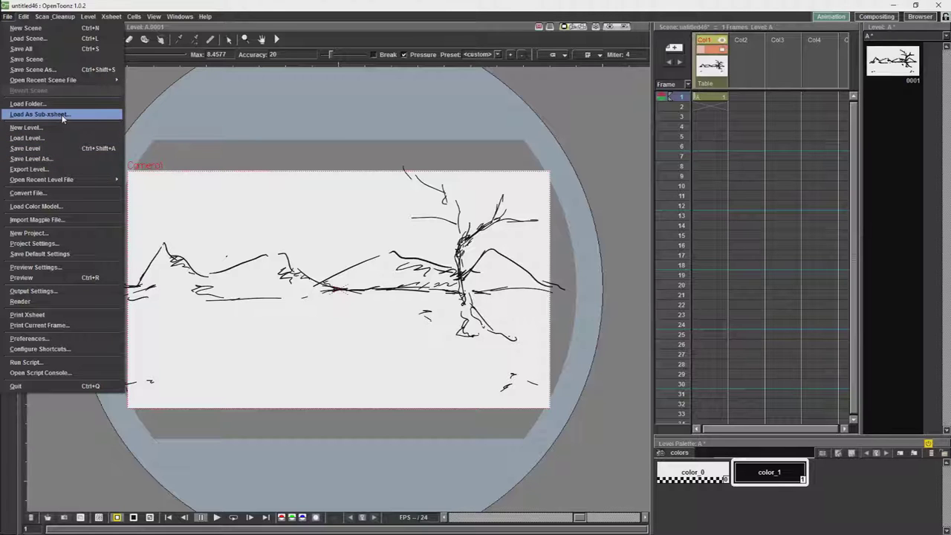
{"action": "left_click", "coordinate": [62, 114]}
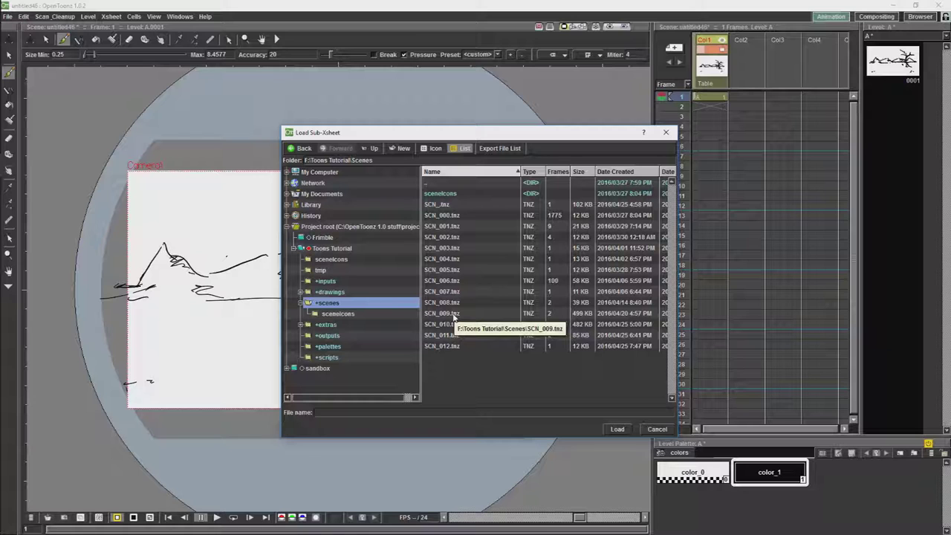
{"action": "left_click", "coordinate": [456, 316]}
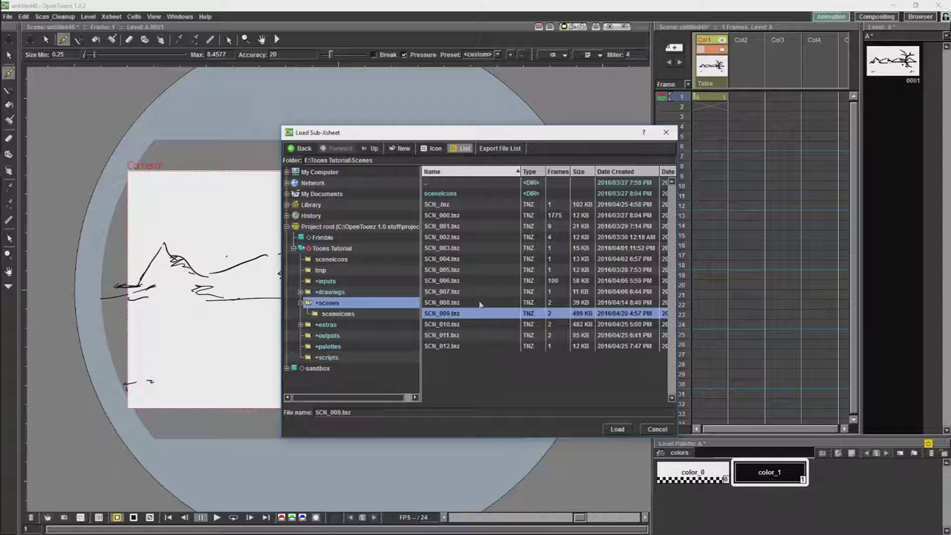
{"action": "left_click", "coordinate": [618, 430]}
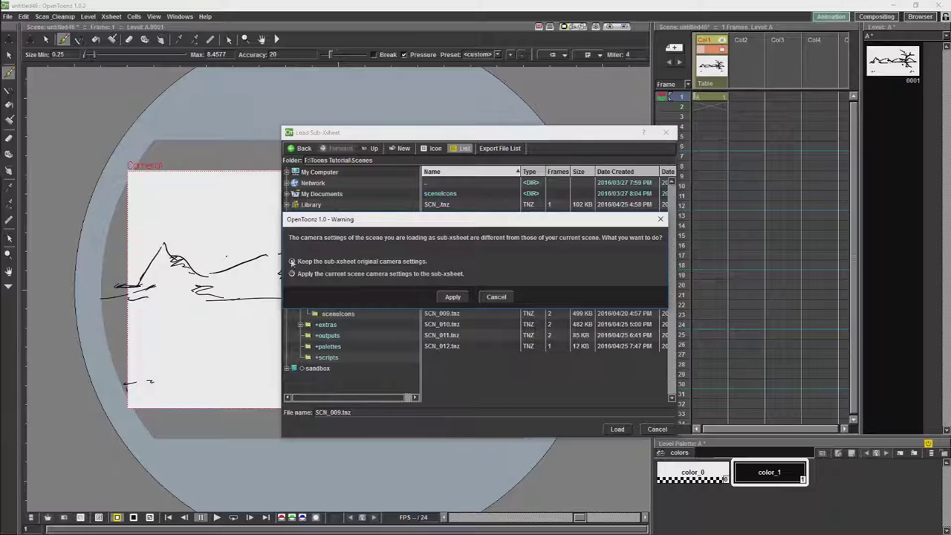
{"action": "left_click", "coordinate": [453, 297]}
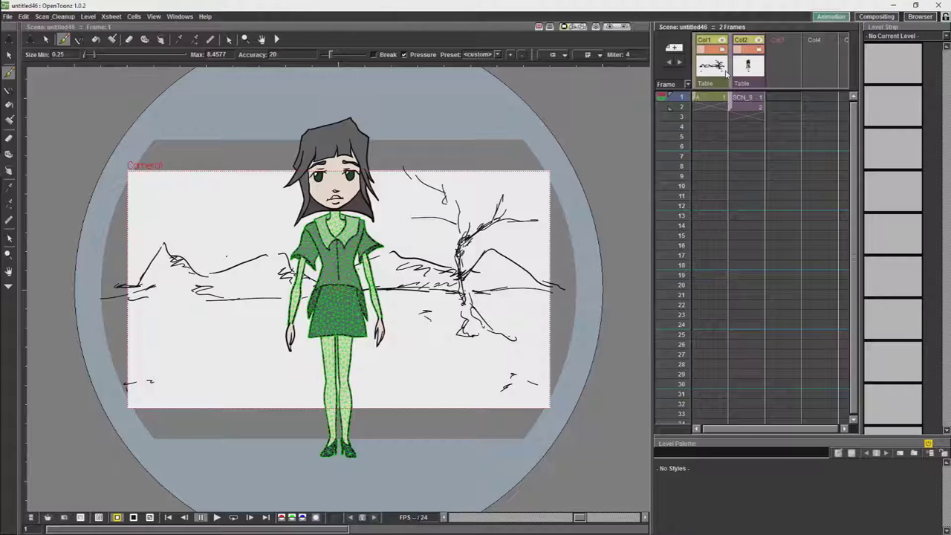
Step: In the Stage Schematic, add a Peg1 pegbar above Table and link Col2 under it
{"action": "left_click", "coordinate": [179, 16]}
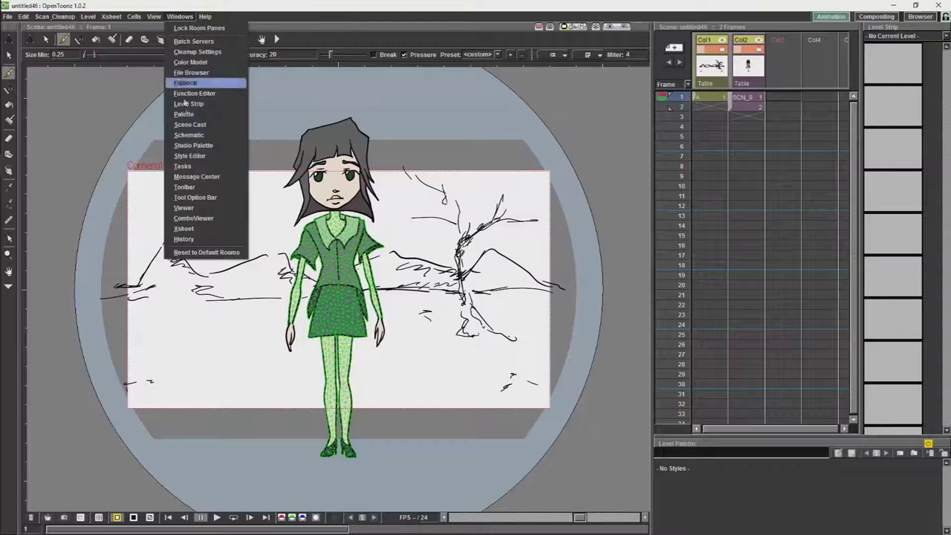
{"action": "left_click", "coordinate": [198, 137]}
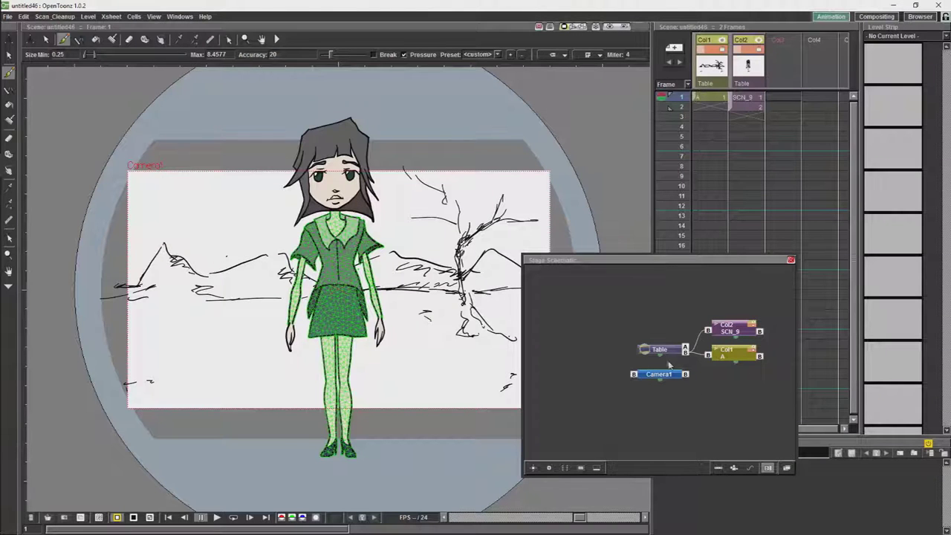
{"action": "left_click_drag", "start_coordinate": [659, 351], "coordinate": [586, 337]}
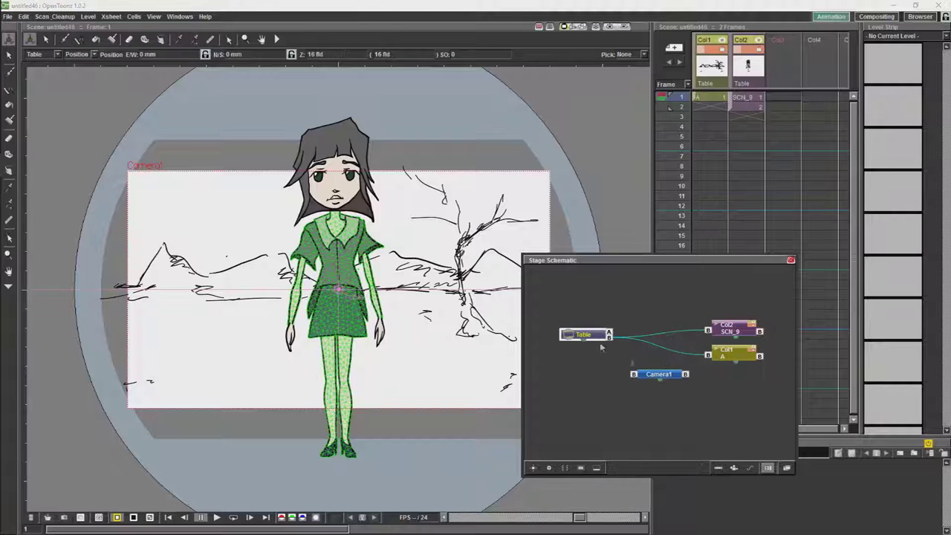
{"action": "left_click", "coordinate": [733, 467]}
{"action": "left_click_drag", "start_coordinate": [674, 332], "coordinate": [741, 289]}
{"action": "left_click_drag", "start_coordinate": [659, 306], "coordinate": [665, 311]}
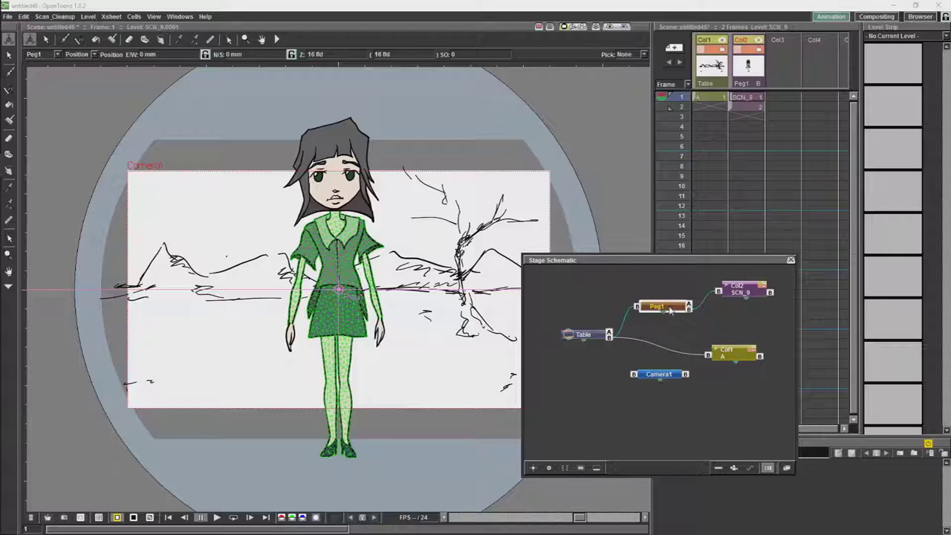
{"action": "left_click_drag", "start_coordinate": [667, 310], "coordinate": [667, 304]}
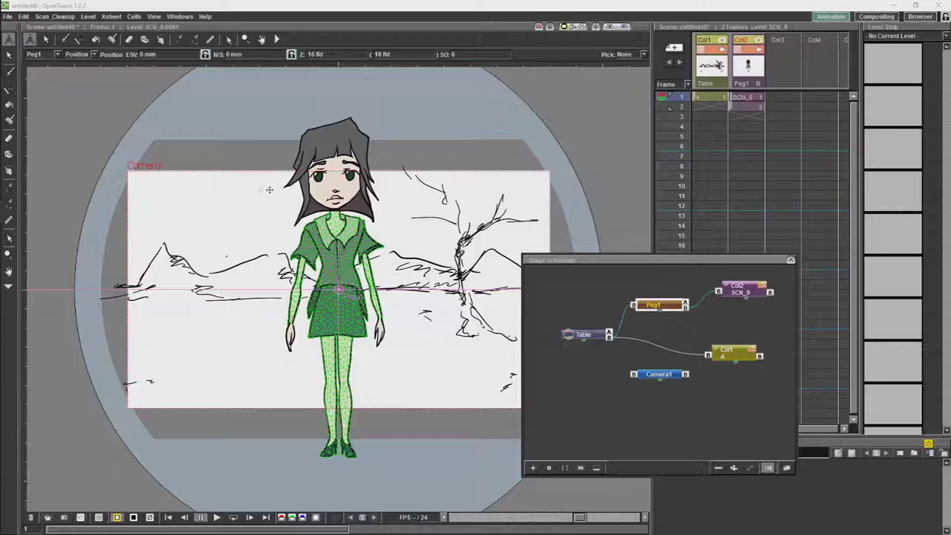
Step: Scale the character to 48.91% and move it left to -112.4 mm E/W, 2.86 mm N/S
{"action": "left_click", "coordinate": [89, 55]}
{"action": "left_click", "coordinate": [74, 71]}
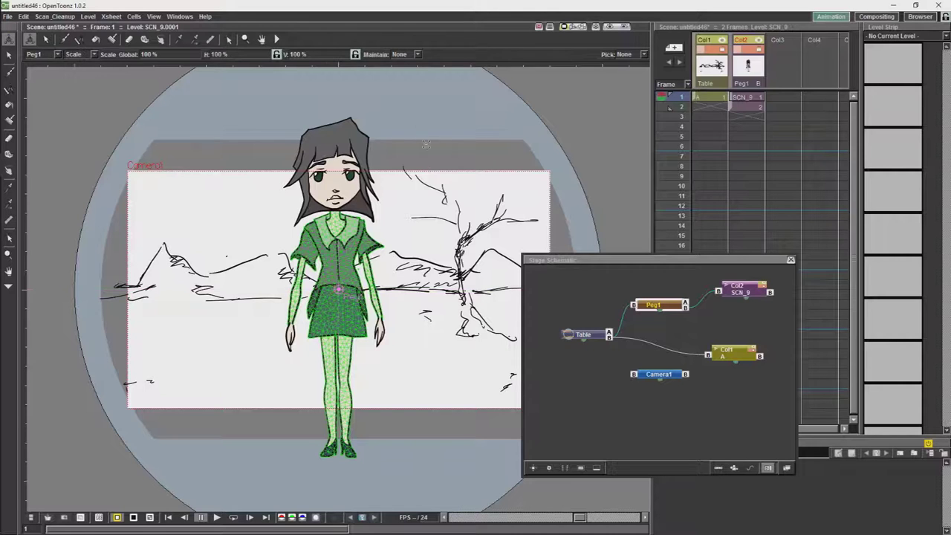
{"action": "left_click_drag", "start_coordinate": [423, 237], "coordinate": [374, 269]}
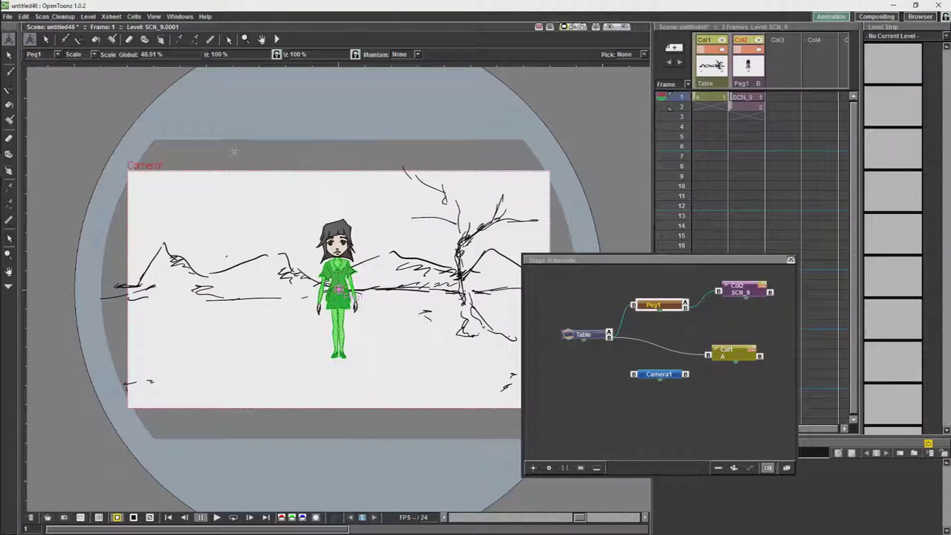
{"action": "left_click", "coordinate": [77, 55]}
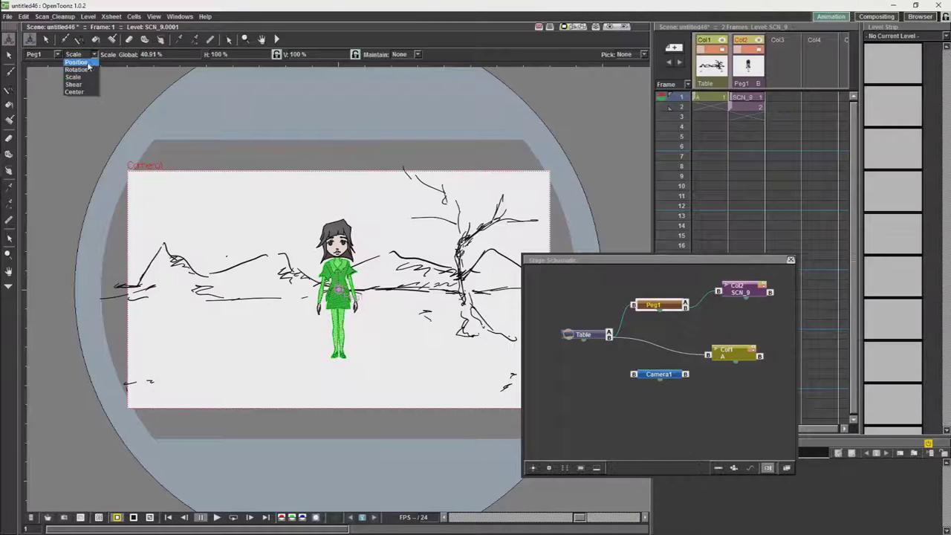
{"action": "left_click", "coordinate": [88, 64]}
{"action": "left_click_drag", "start_coordinate": [344, 292], "coordinate": [200, 286]}
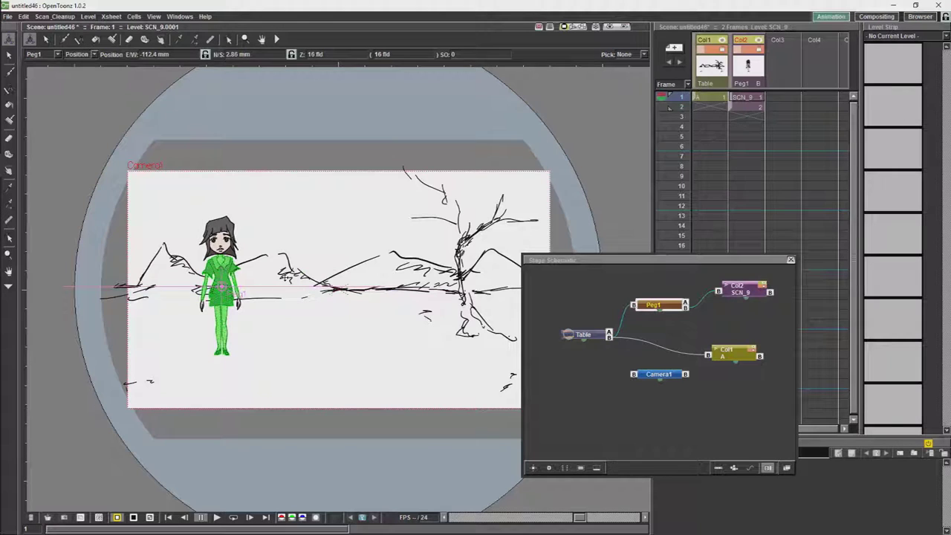
Step: Load SCN_009.tnz again as a full-size sub-xsheet in Col3, accepting the camera warning
{"action": "left_click", "coordinate": [8, 17]}
{"action": "left_click", "coordinate": [54, 116]}
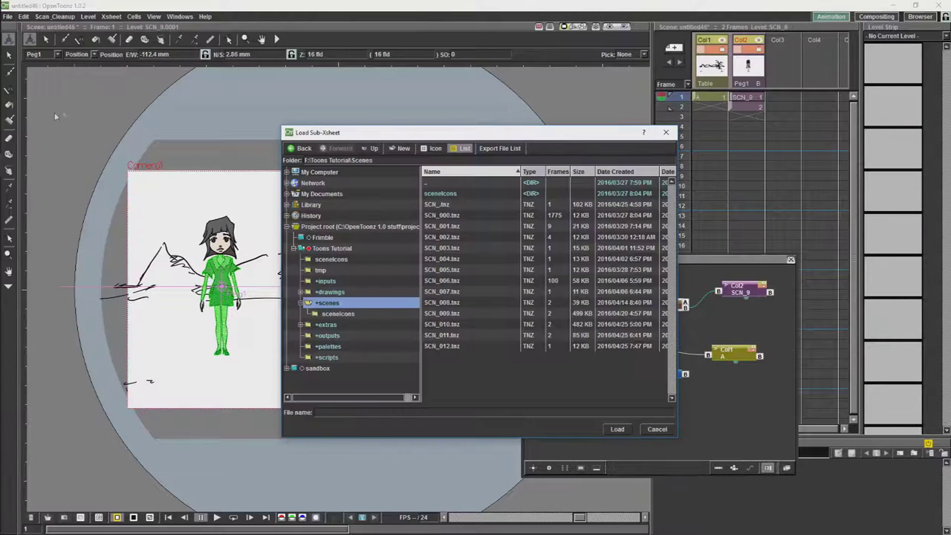
{"action": "left_click", "coordinate": [450, 313]}
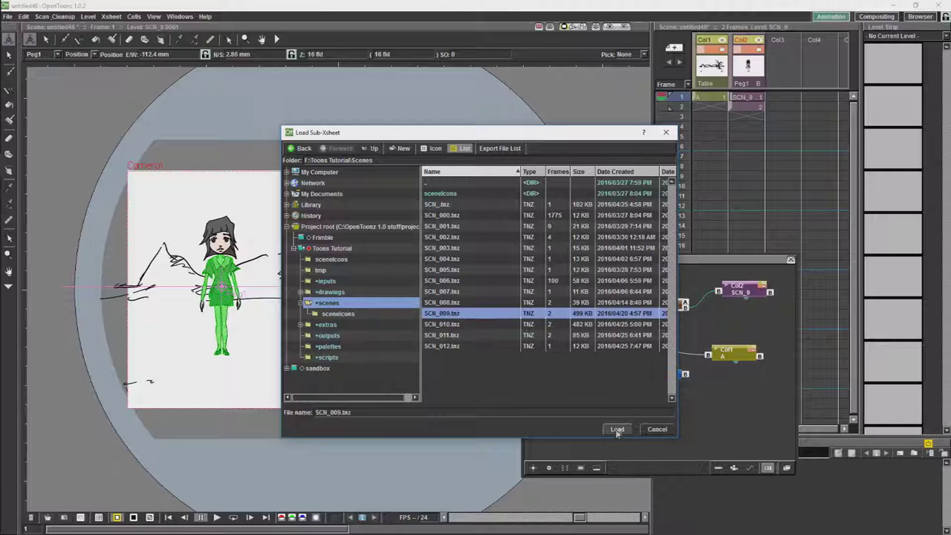
{"action": "left_click", "coordinate": [617, 430]}
{"action": "left_click", "coordinate": [455, 297]}
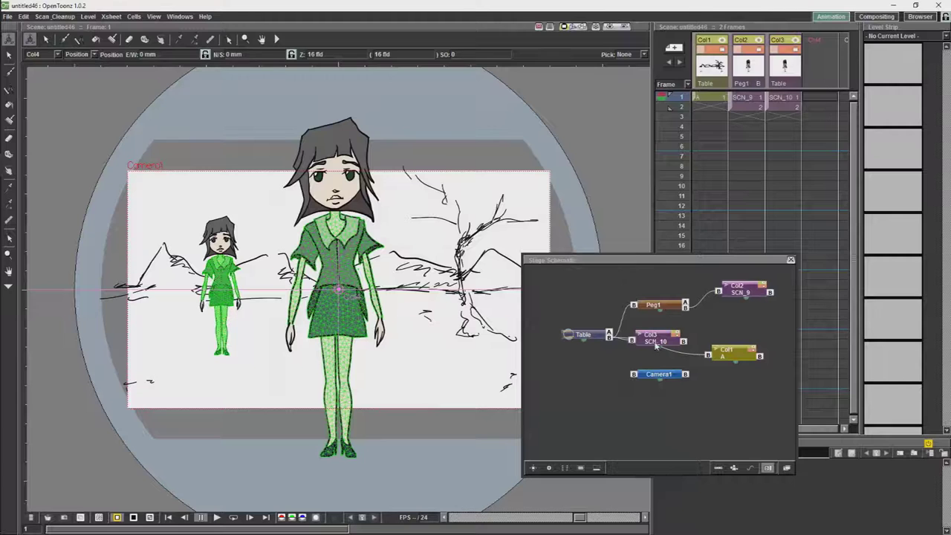
{"action": "left_click_drag", "start_coordinate": [655, 341], "coordinate": [722, 337]}
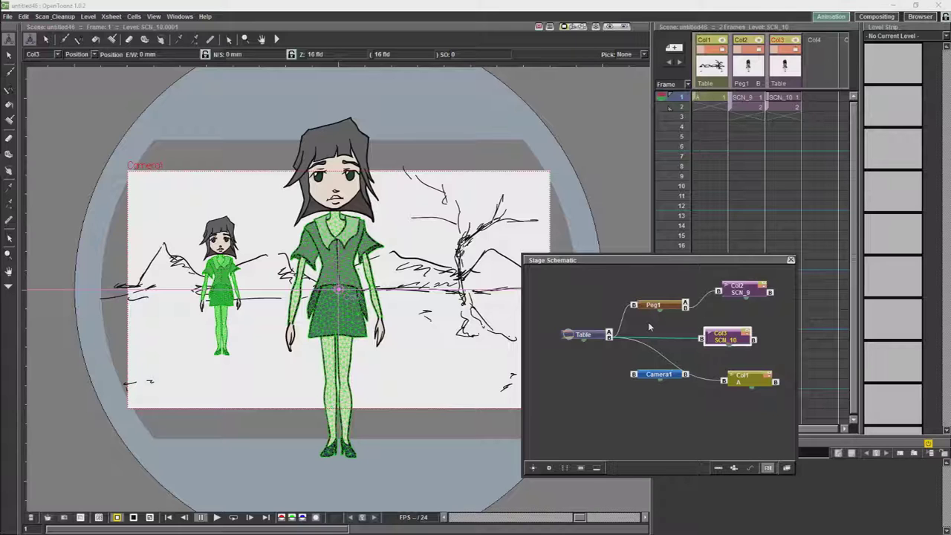
Step: Load Frimble Test_000.tnz from Frimble\Scenes as a Col4 sub-xsheet, then make Col2 current
{"action": "left_click", "coordinate": [7, 16]}
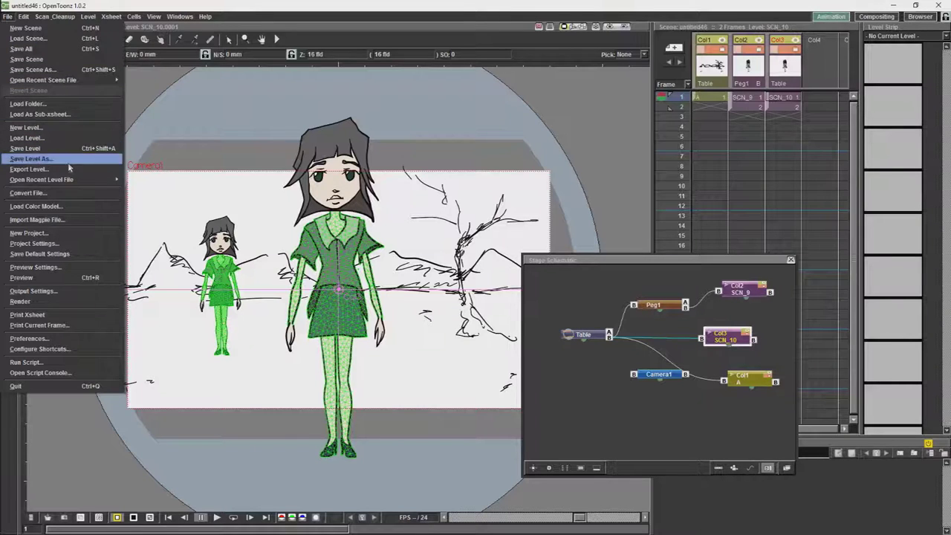
{"action": "left_click", "coordinate": [68, 115]}
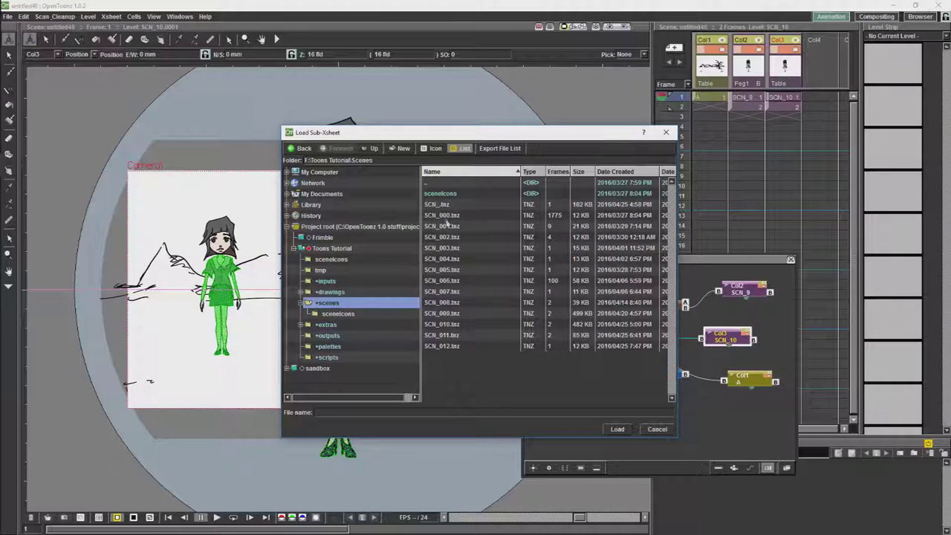
{"action": "left_click", "coordinate": [327, 237]}
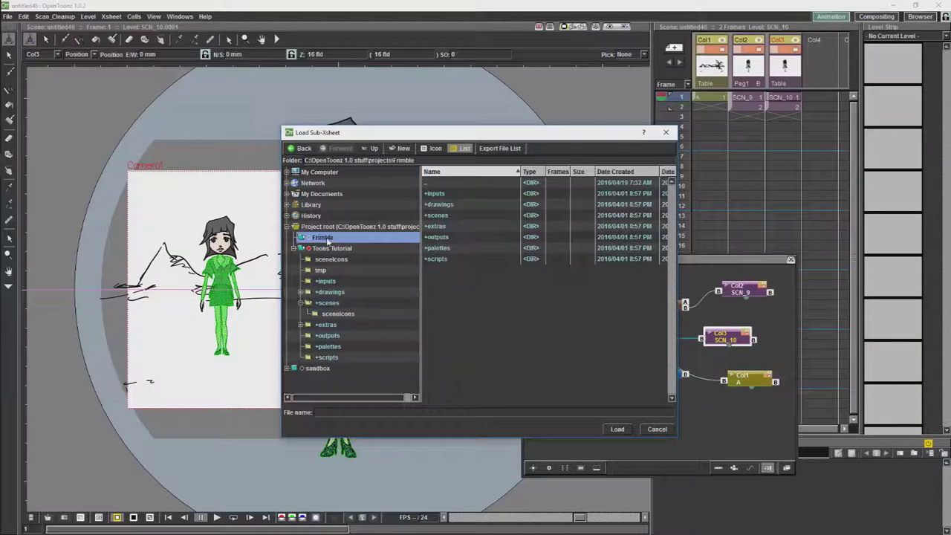
{"action": "double_click", "coordinate": [446, 216]}
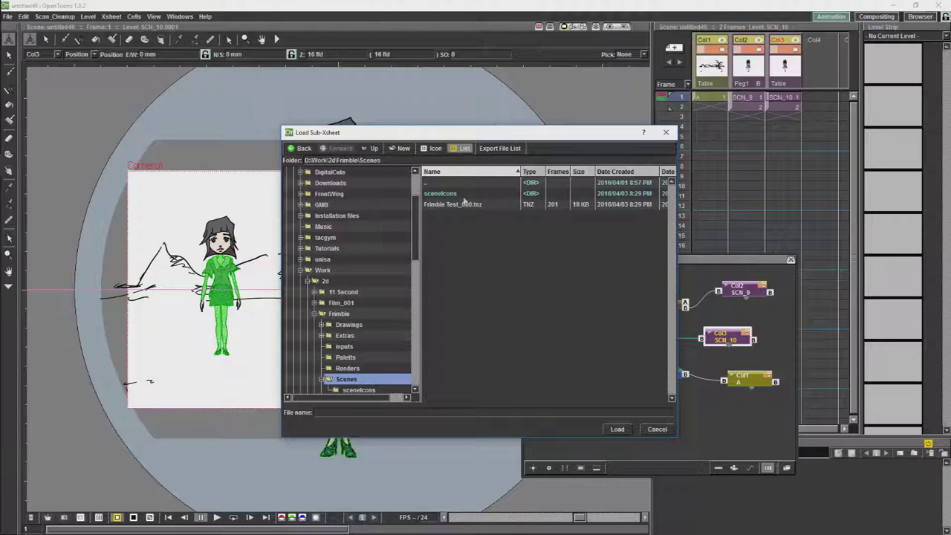
{"action": "left_click", "coordinate": [475, 207]}
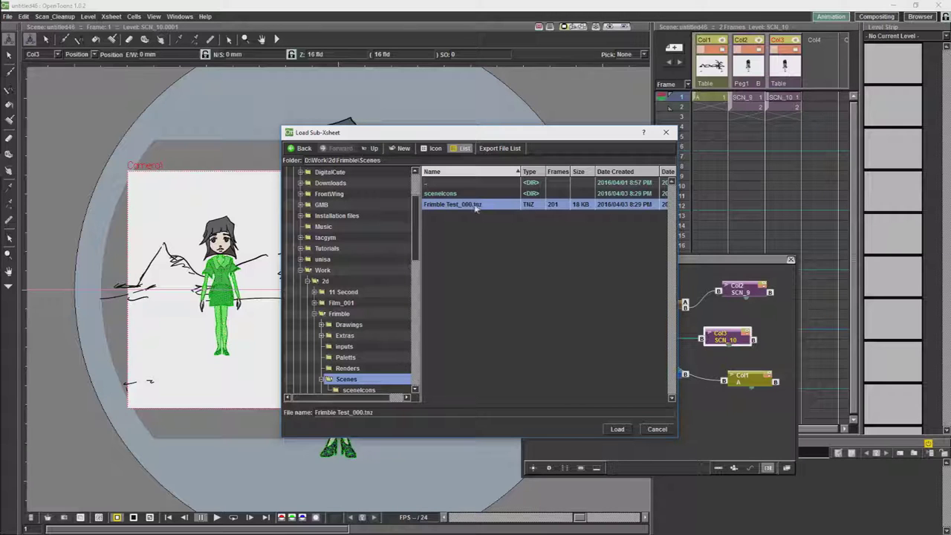
{"action": "left_click", "coordinate": [616, 428]}
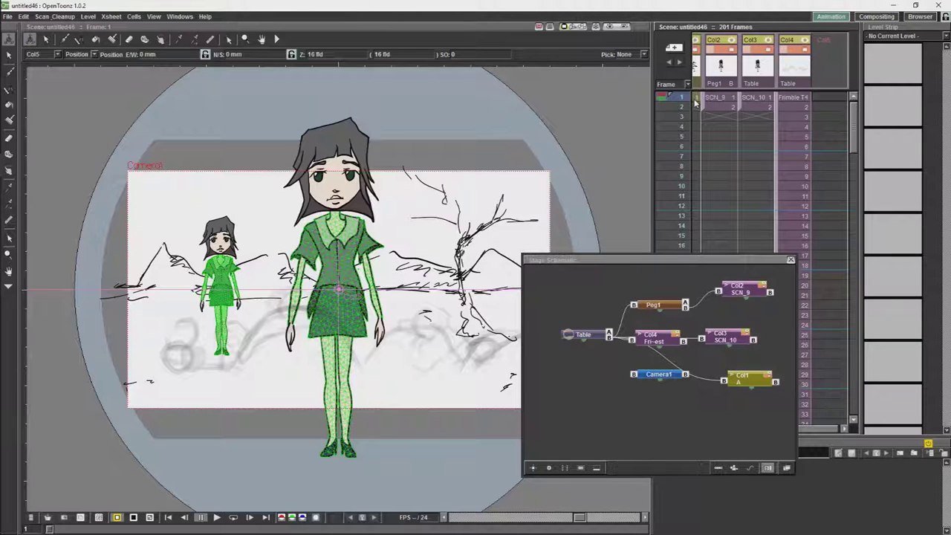
{"action": "left_click", "coordinate": [697, 104]}
{"action": "left_click", "coordinate": [721, 85]}
Step: Open Col2's sub-xsheet to reveal columns like FR2_Arm_Lydia, and close the Stage Schematic
{"action": "right_click", "coordinate": [720, 85]}
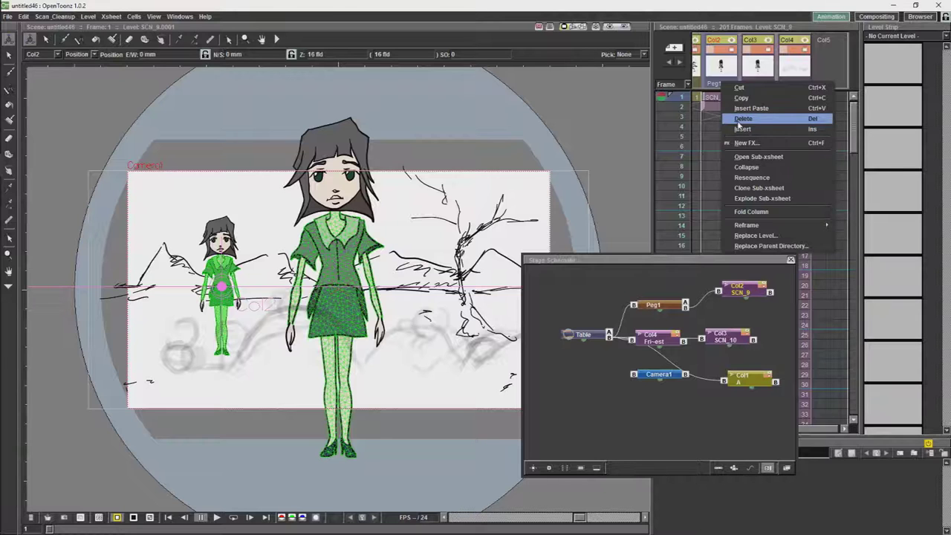
{"action": "left_click", "coordinate": [750, 157]}
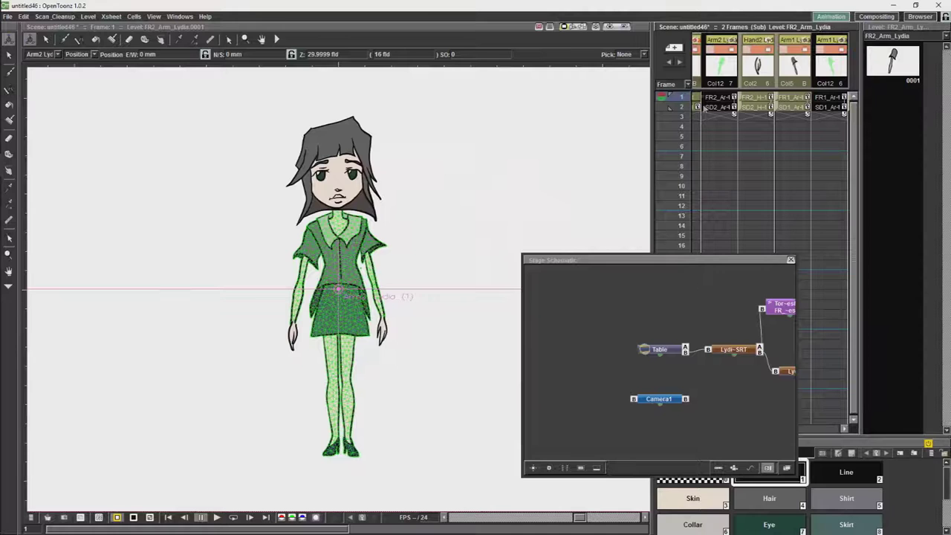
{"action": "left_click", "coordinate": [791, 262]}
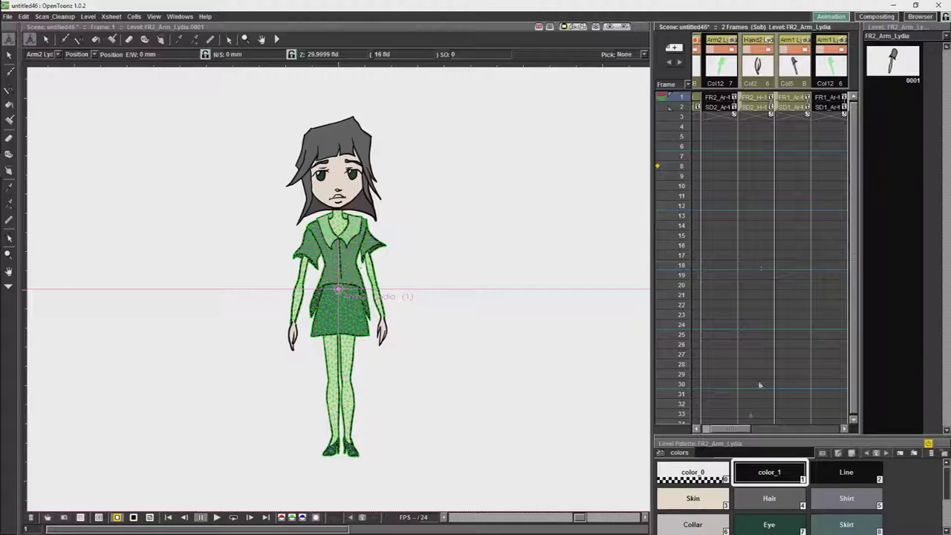
Step: Display the parent scene around the character sub-xsheet's contents and review its columns
{"action": "left_click", "coordinate": [116, 18]}
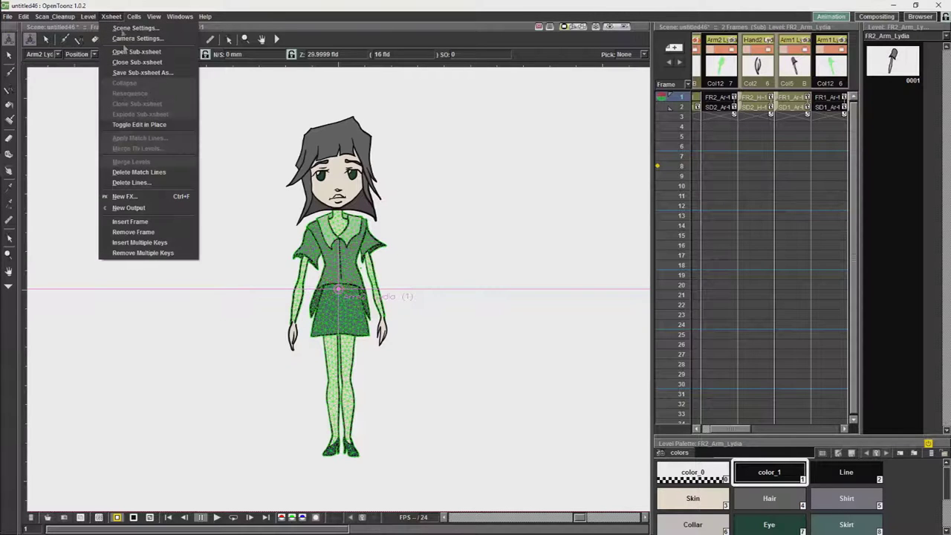
{"action": "left_click", "coordinate": [156, 125]}
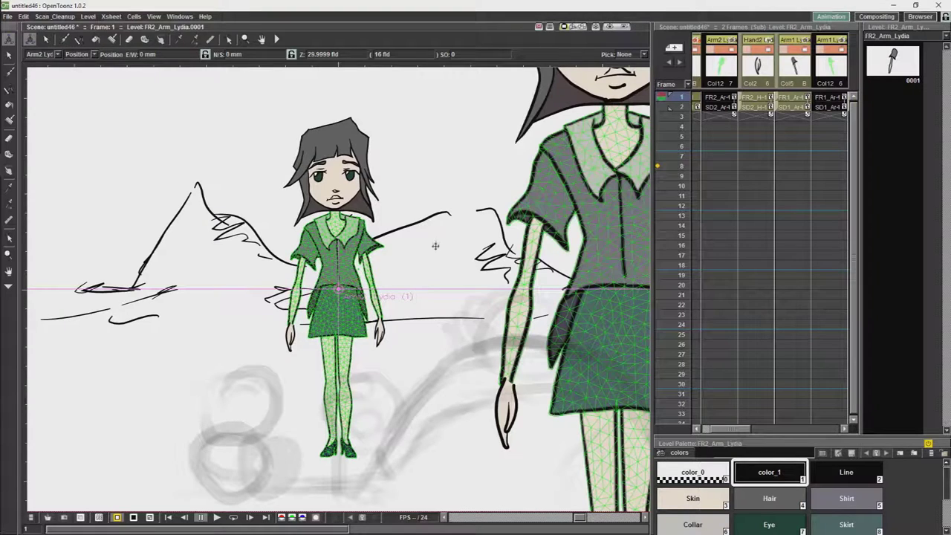
{"action": "scroll", "coordinate": [433, 245], "scroll_direction": "down", "scroll_amount": 2}
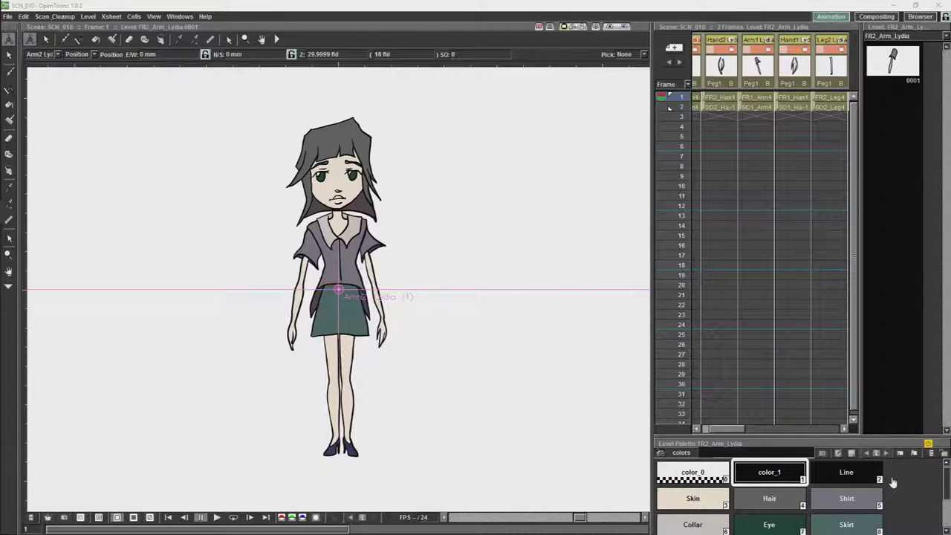
{"action": "scroll", "coordinate": [702, 52], "scroll_direction": "left", "scroll_amount": 1}
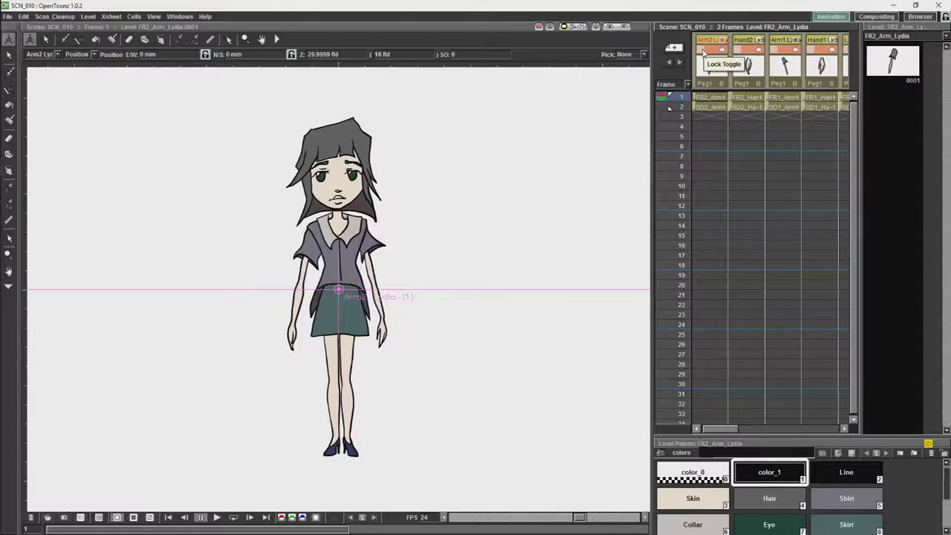
{"action": "key", "text": "grave"}
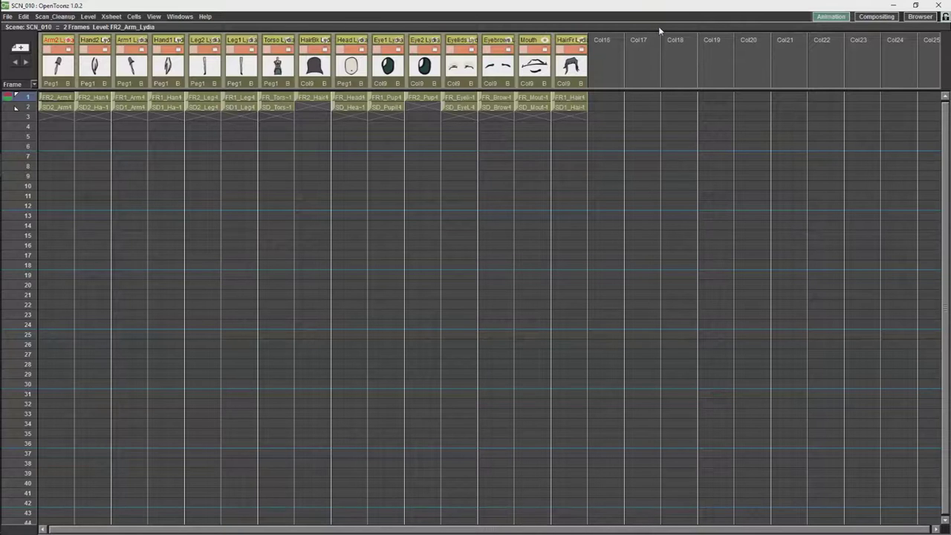
{"action": "key", "text": "grave"}
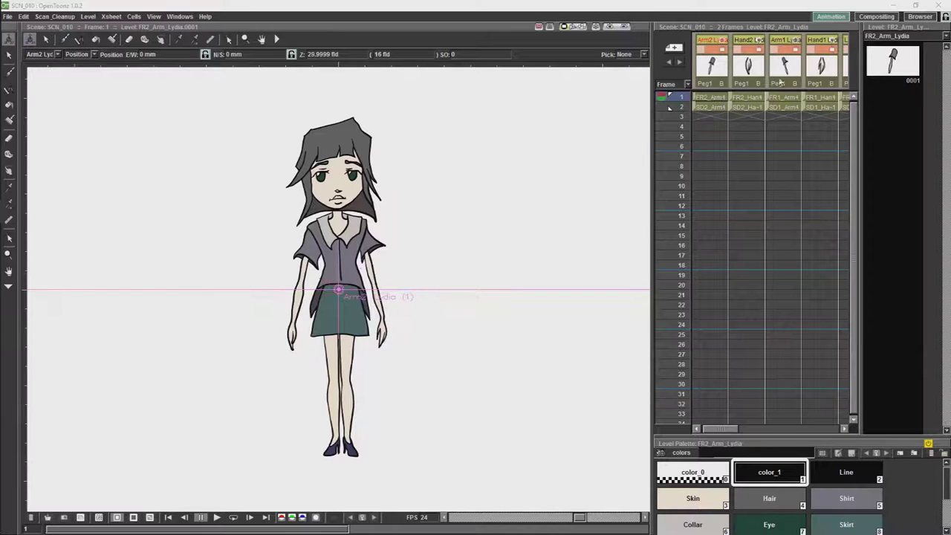
Step: Set the Skeleton tool to Animate mode and nudge the Hand2 hand into a new pose
{"action": "left_click", "coordinate": [751, 98]}
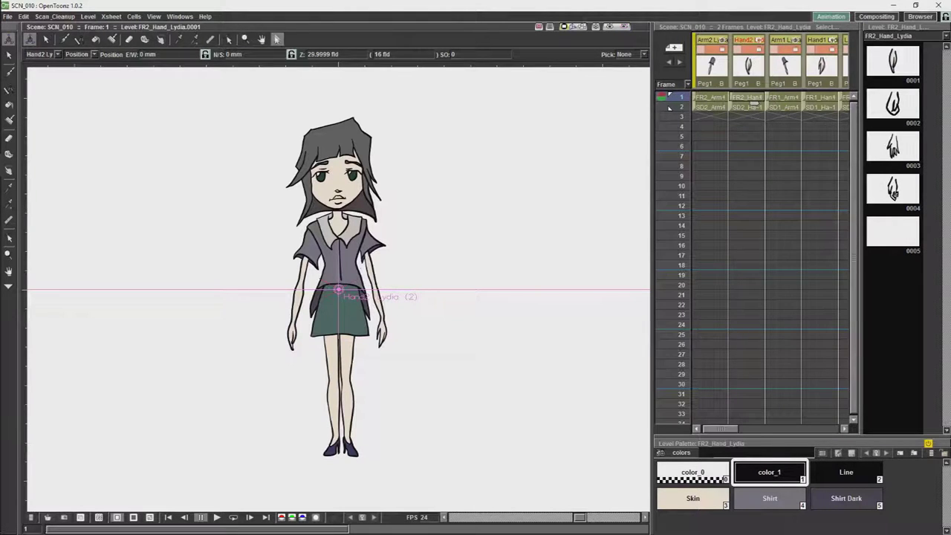
{"action": "left_click", "coordinate": [276, 39]}
{"action": "left_click", "coordinate": [358, 40]}
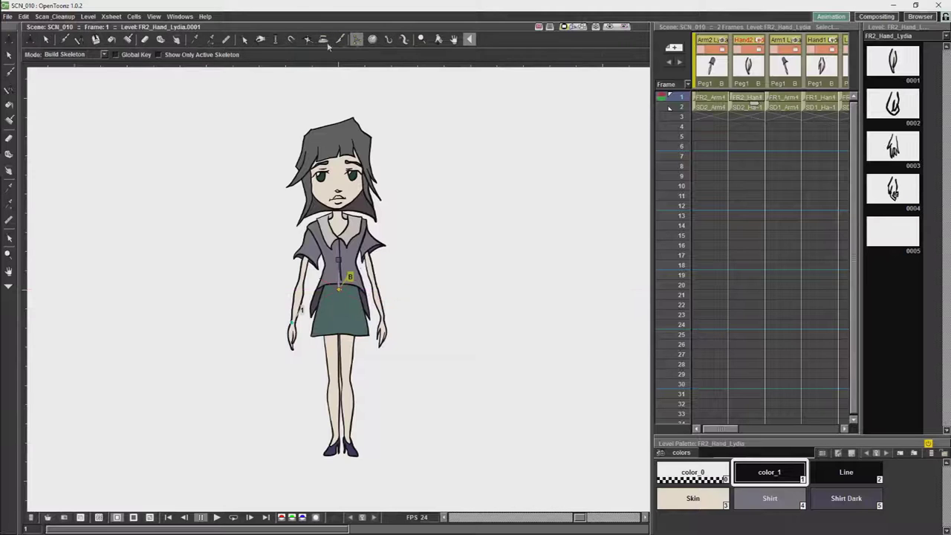
{"action": "left_click", "coordinate": [104, 55]}
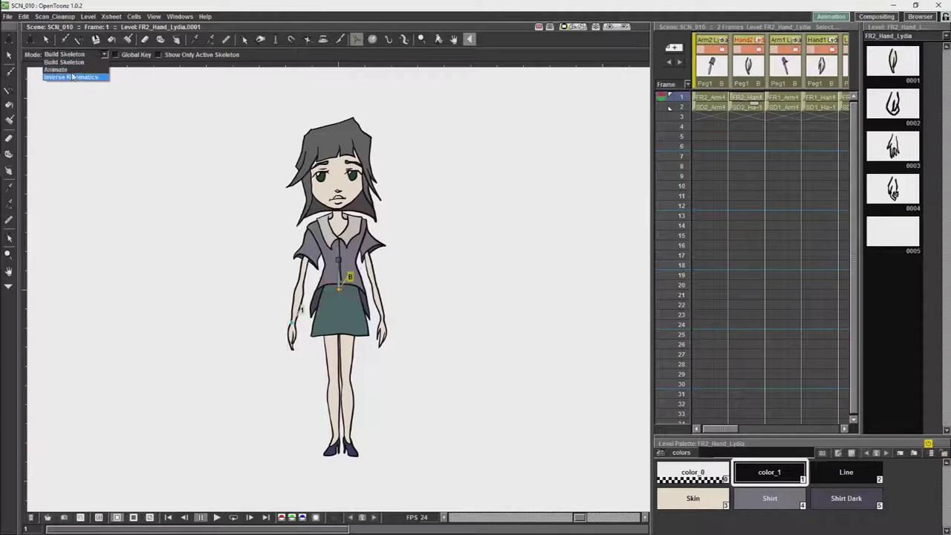
{"action": "left_click", "coordinate": [74, 64]}
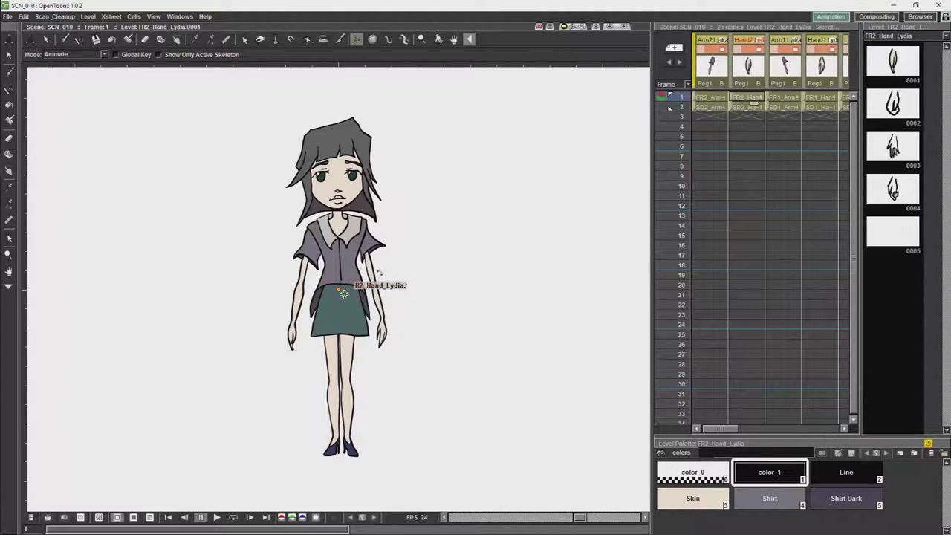
{"action": "left_click_drag", "start_coordinate": [381, 287], "coordinate": [383, 265]}
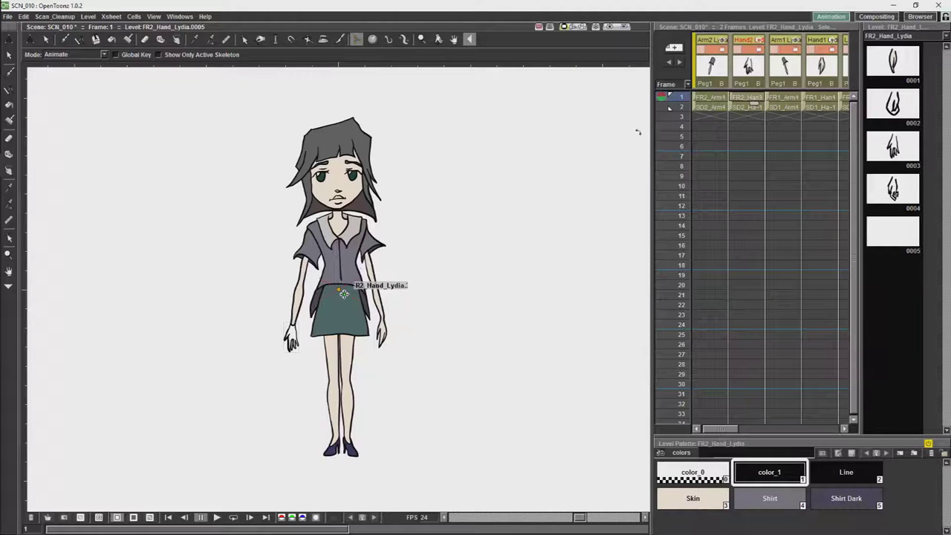
Step: Widen the Xsheet and reorder columns to Arm2, Arm1, Leg2, Leg1, ahead of Hand2 and Hand1
{"action": "left_click_drag", "start_coordinate": [646, 165], "coordinate": [507, 183]}
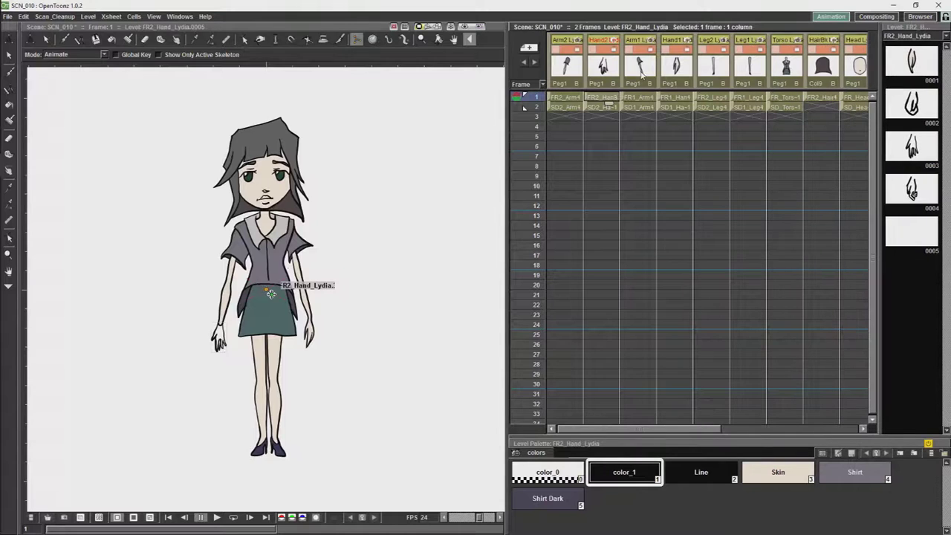
{"action": "left_click", "coordinate": [638, 136]}
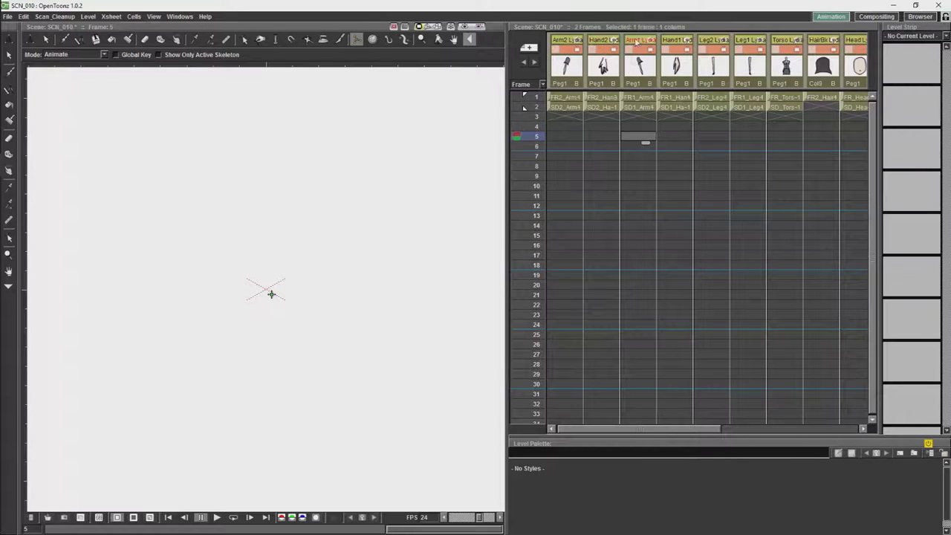
{"action": "left_click_drag", "start_coordinate": [634, 43], "coordinate": [600, 43]}
{"action": "left_click_drag", "start_coordinate": [745, 43], "coordinate": [671, 54]}
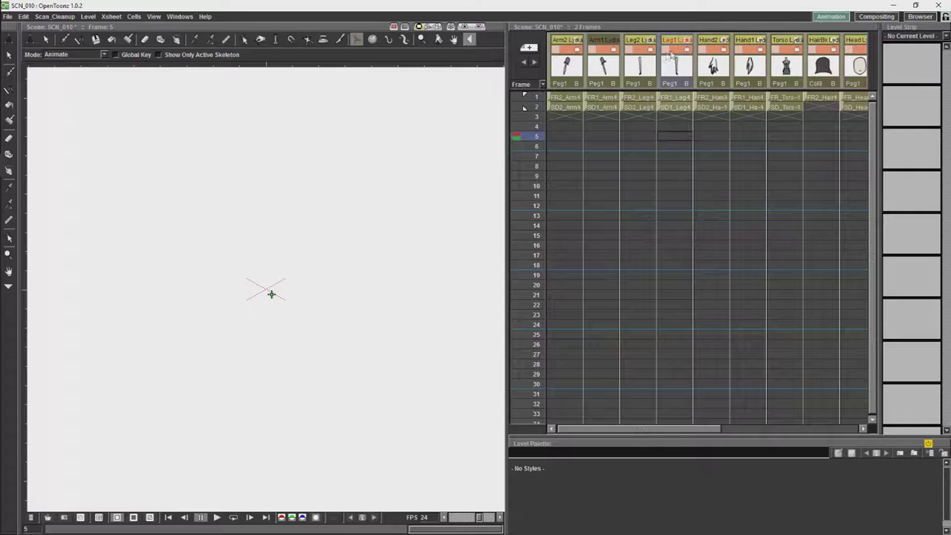
Step: Place the Torso column after Leg1 and add it to the selection, making FR_Torso_Lydia current
{"action": "left_click_drag", "start_coordinate": [783, 45], "coordinate": [712, 45]}
{"action": "left_click", "coordinate": [709, 98]}
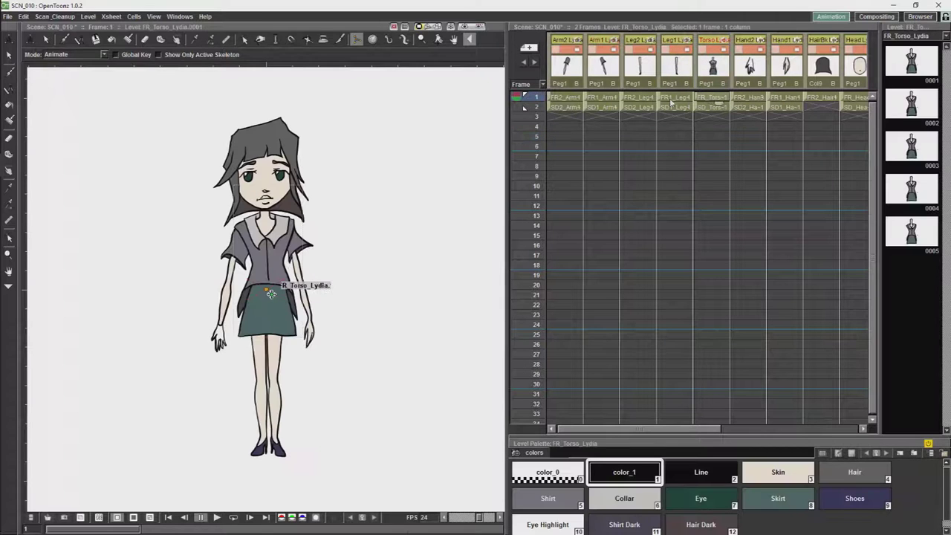
{"action": "key", "text": "s"}
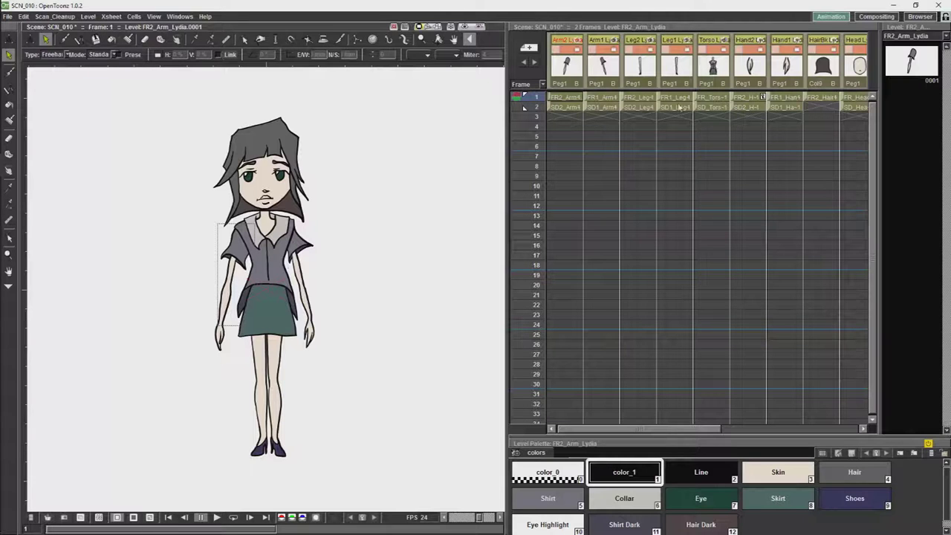
{"action": "left_click", "coordinate": [715, 86]}
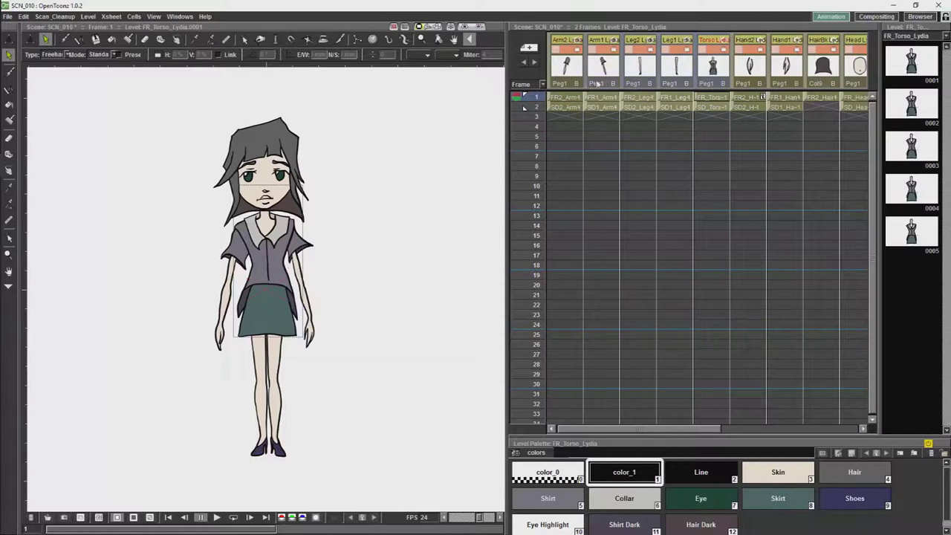
Step: Collapse the selected arm, leg and torso columns into sub-xsheet sub_4, including relevant pegbars
{"action": "left_click", "coordinate": [112, 17]}
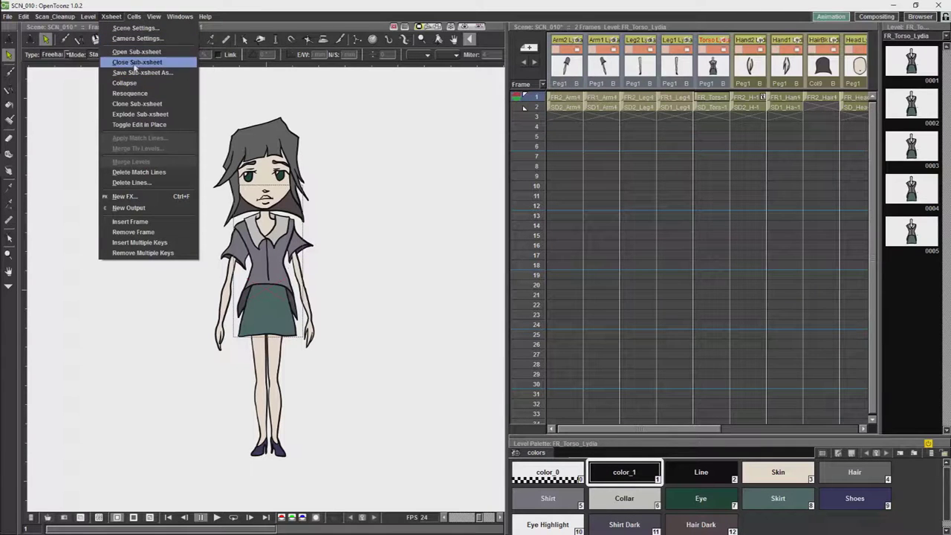
{"action": "left_click", "coordinate": [134, 82]}
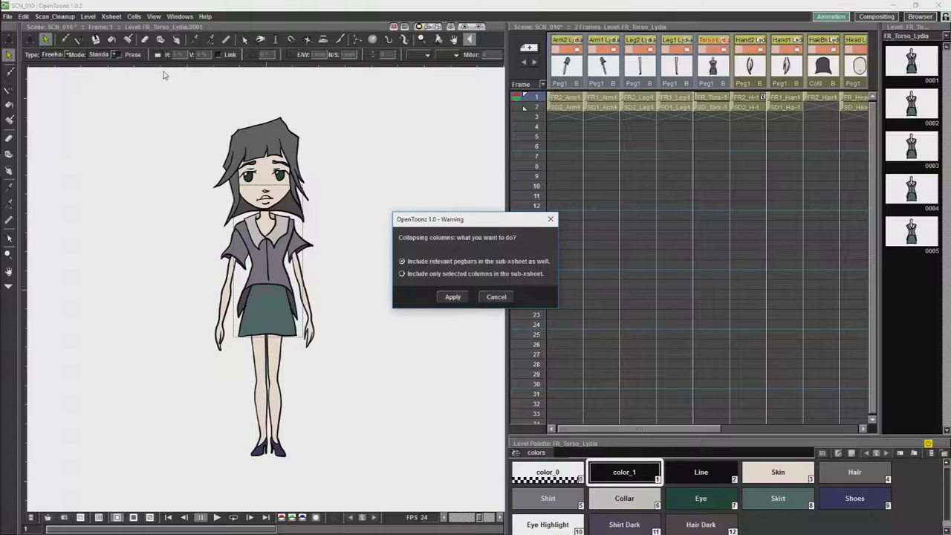
{"action": "left_click", "coordinate": [452, 297]}
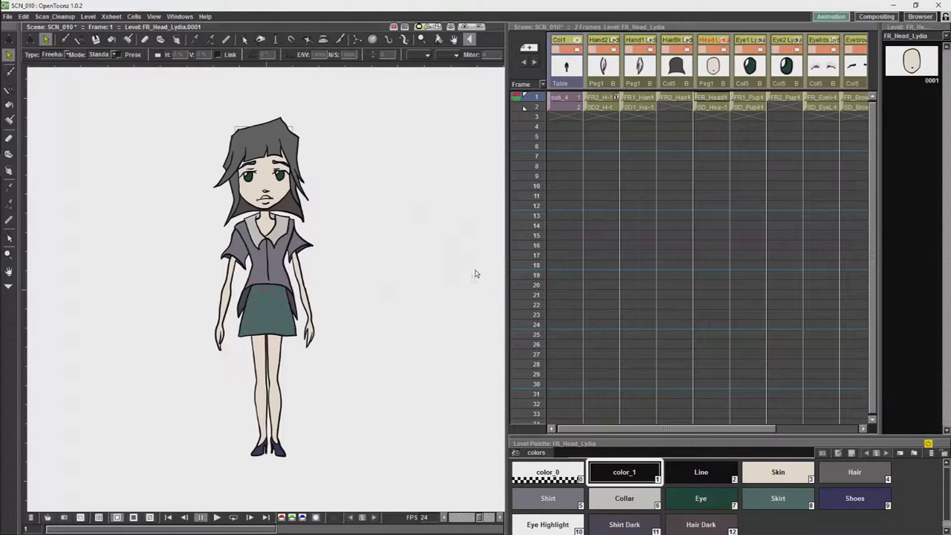
Step: Inside sub_4, drag Arm2 outward and shift both Leg2 and Leg1 down about 46 mm
{"action": "right_click", "coordinate": [565, 82]}
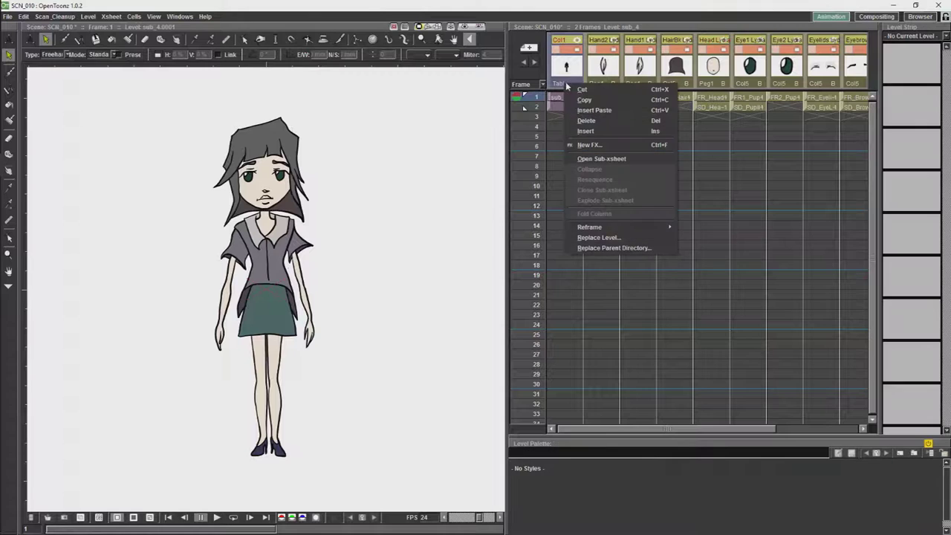
{"action": "left_click", "coordinate": [601, 159]}
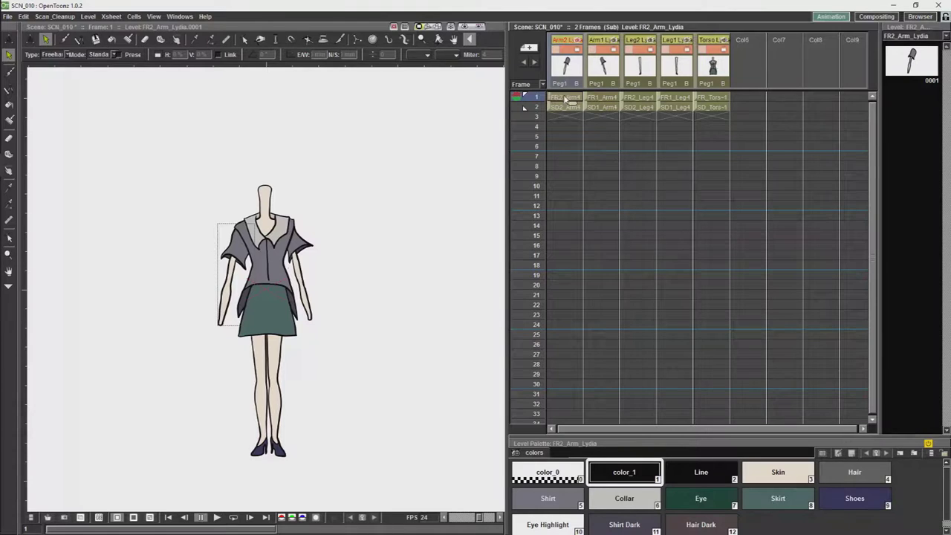
{"action": "left_click", "coordinate": [31, 39]}
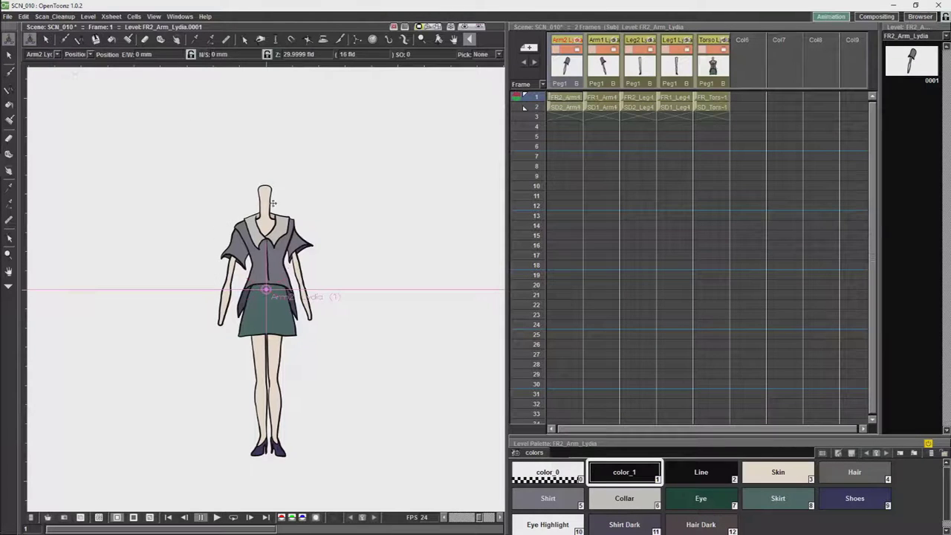
{"action": "mouse_move", "coordinate": [276, 289]}
{"action": "left_mouse_down"}
{"action": "mouse_move", "coordinate": [261, 285]}
{"action": "mouse_move", "coordinate": [293, 296]}
{"action": "left_mouse_up"}
{"action": "left_click", "coordinate": [264, 284], "text": "ctrl"}
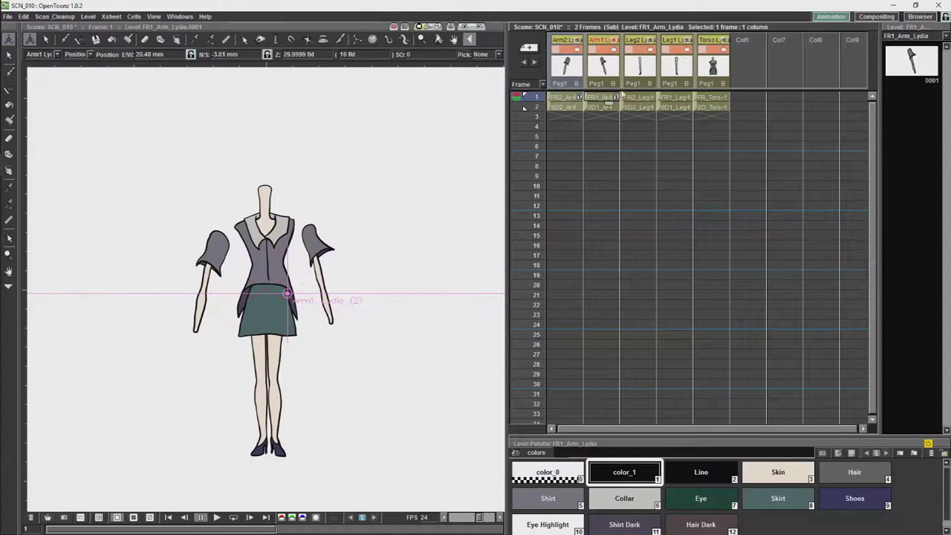
{"action": "left_click", "coordinate": [639, 71]}
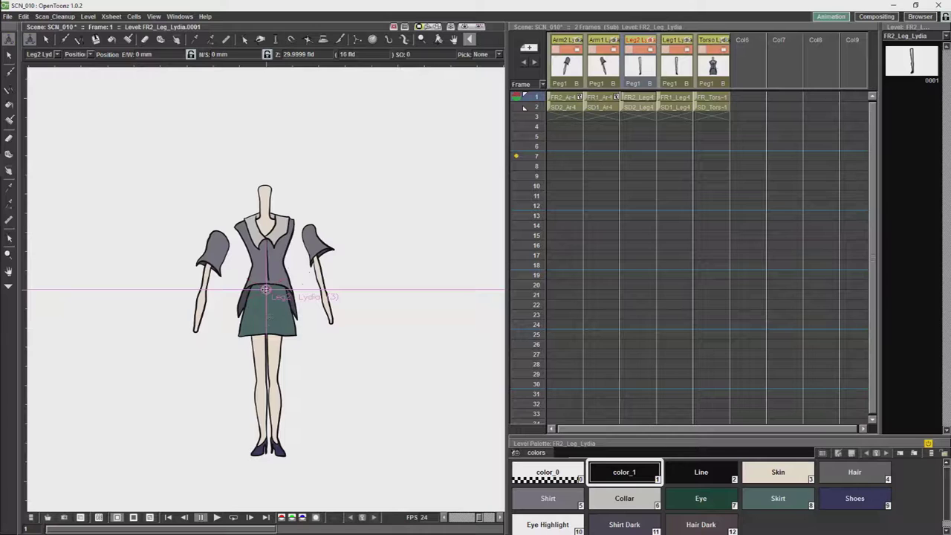
{"action": "left_click_drag", "start_coordinate": [265, 289], "coordinate": [262, 336]}
{"action": "left_click", "coordinate": [675, 97]}
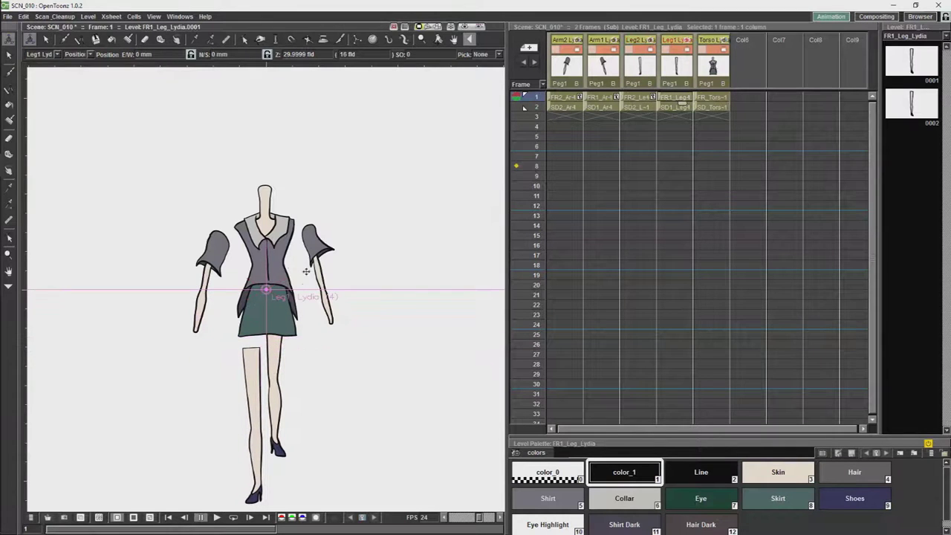
{"action": "left_click_drag", "start_coordinate": [265, 289], "coordinate": [275, 335]}
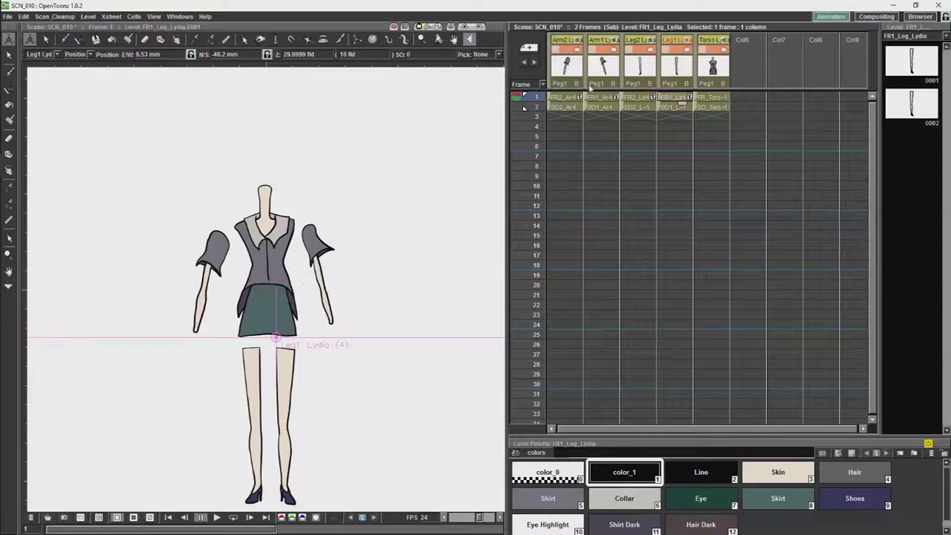
Step: Back in the main xsheet, create a two-frame sub_4_mesh level in a Col1_mesh column
{"action": "right_click", "coordinate": [569, 92]}
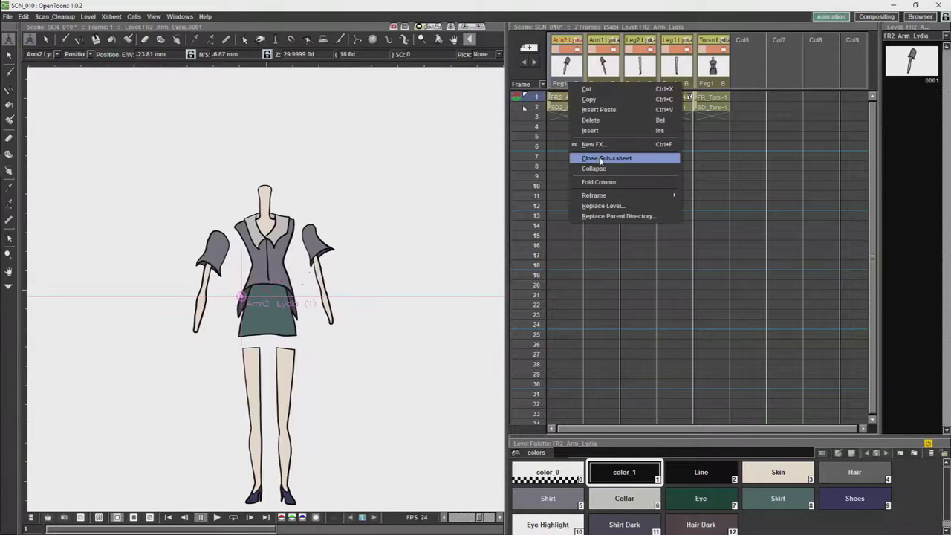
{"action": "left_click", "coordinate": [603, 158]}
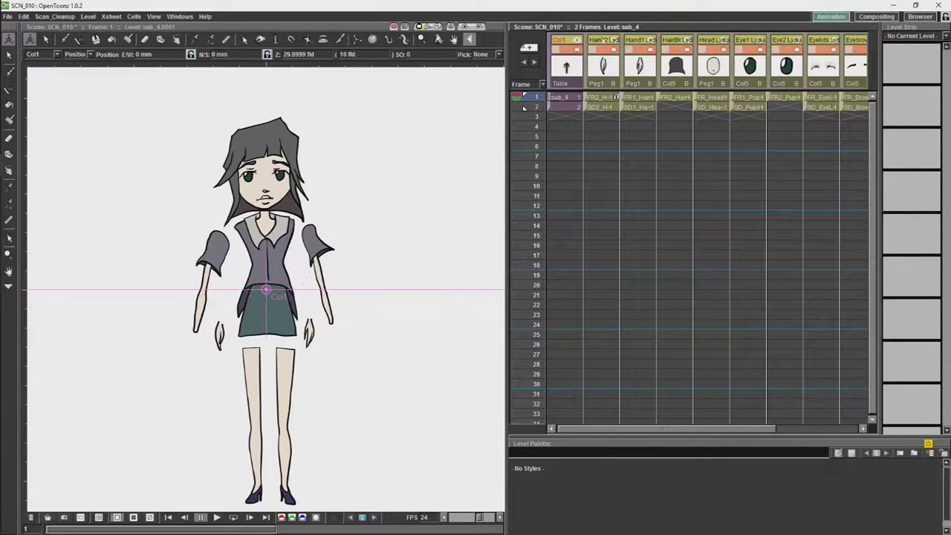
{"action": "right_click", "coordinate": [573, 86]}
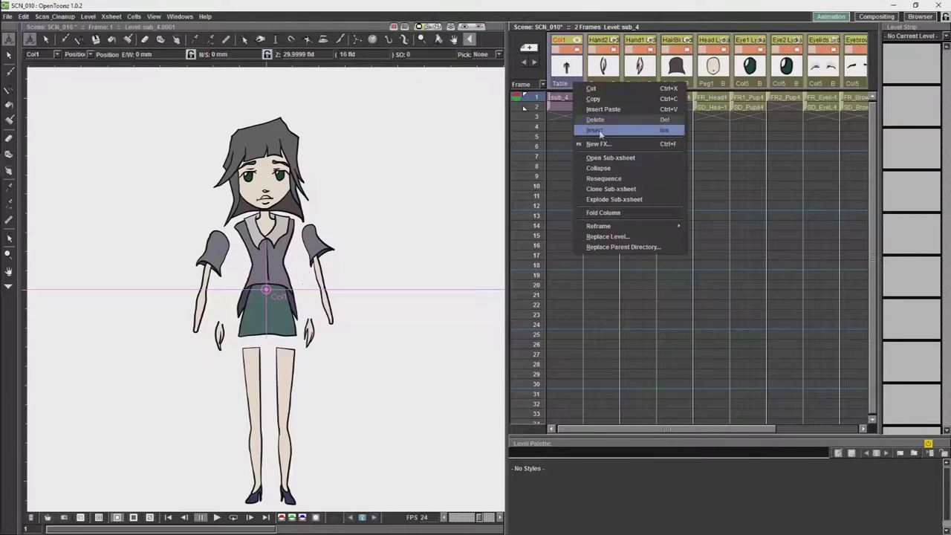
{"action": "left_click", "coordinate": [405, 39]}
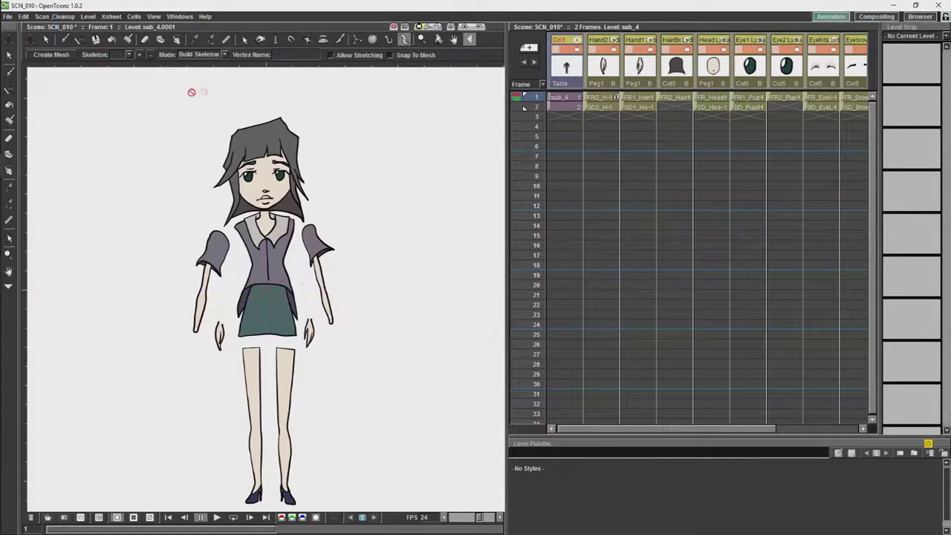
{"action": "left_click", "coordinate": [60, 54]}
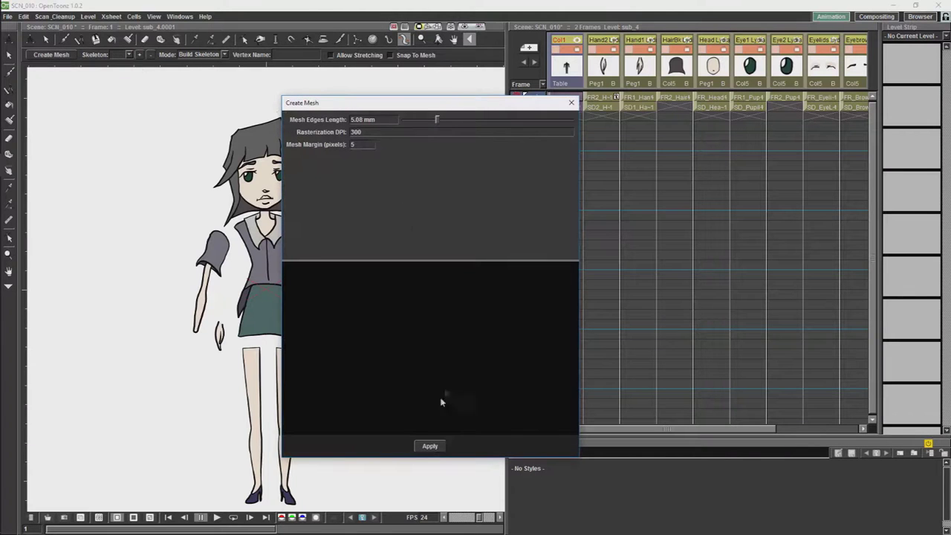
{"action": "left_click", "coordinate": [429, 446]}
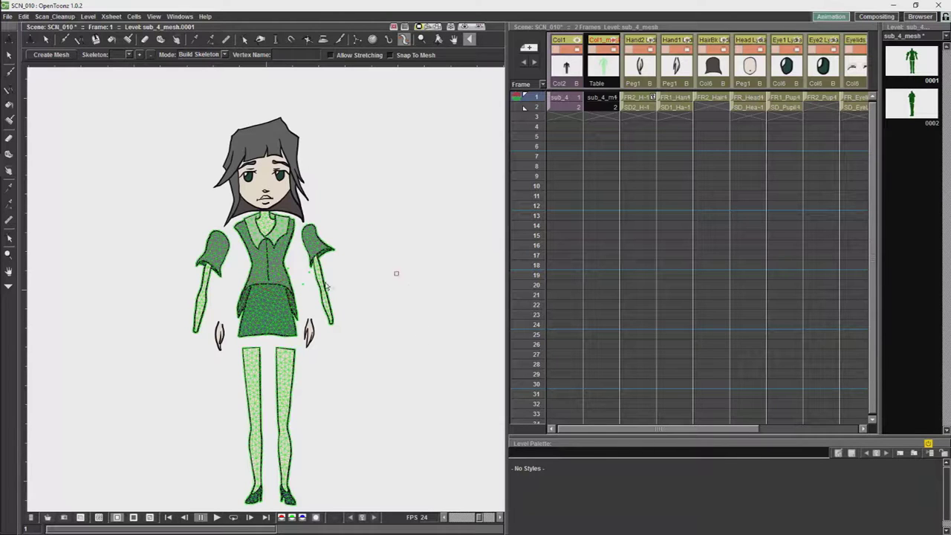
Step: Build the spine with a root on the hip, then collar, chin and head-top joints
{"action": "left_click", "coordinate": [269, 285]}
{"action": "left_click", "coordinate": [266, 221]}
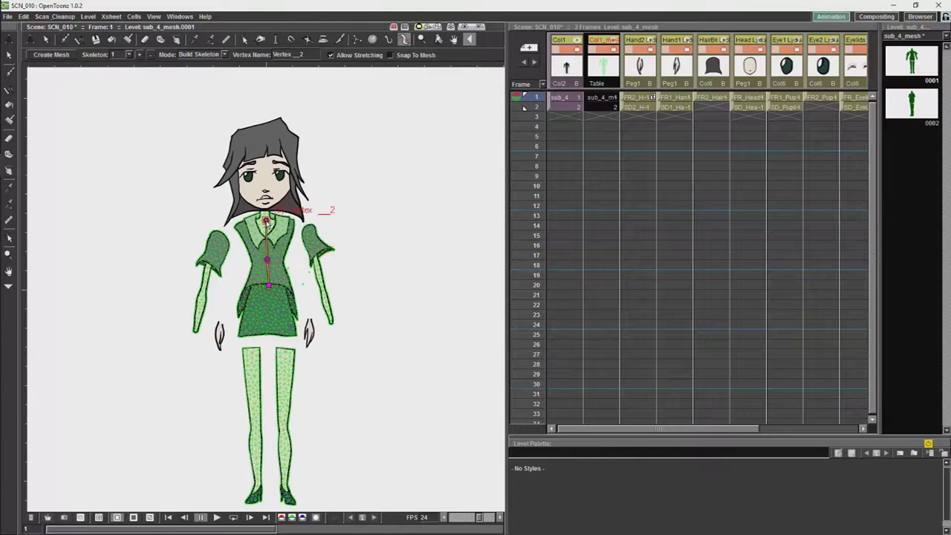
{"action": "left_click", "coordinate": [265, 200]}
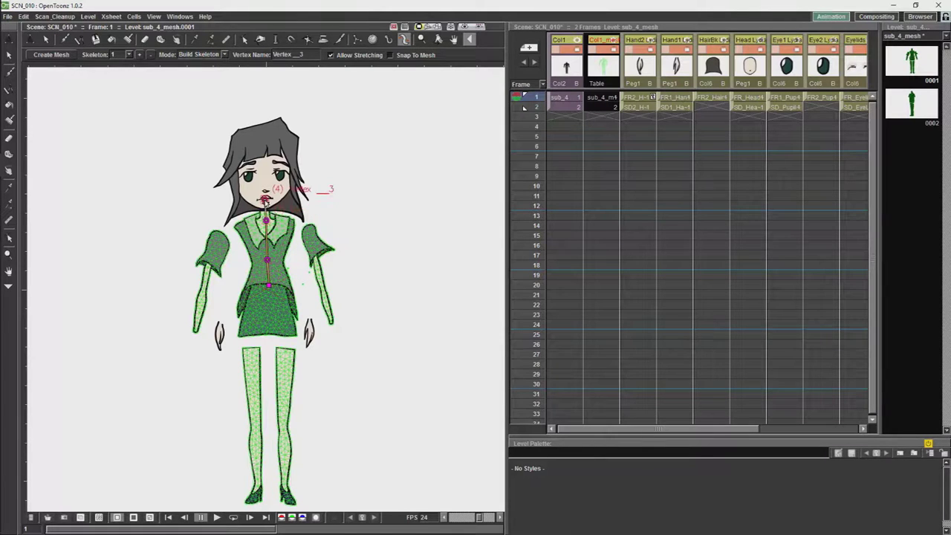
{"action": "left_click", "coordinate": [261, 130]}
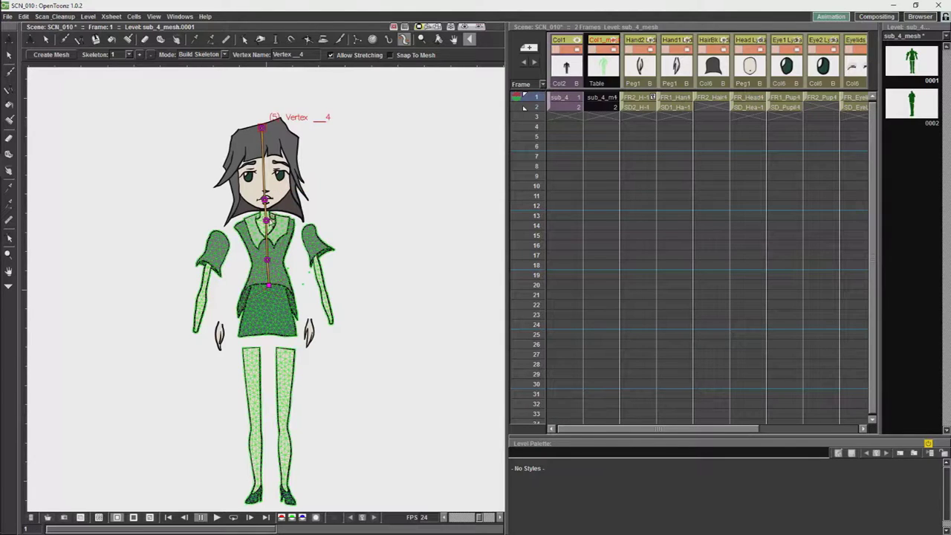
Step: Branch the screen-right arm from the collar with shoulder, upper-arm, elbow and wrist joints
{"action": "left_click", "coordinate": [267, 221]}
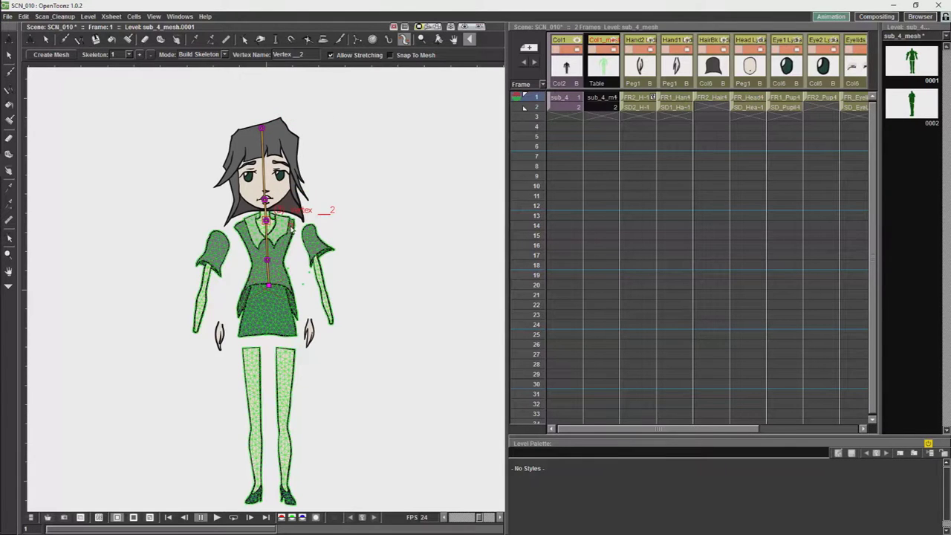
{"action": "left_click", "coordinate": [290, 227]}
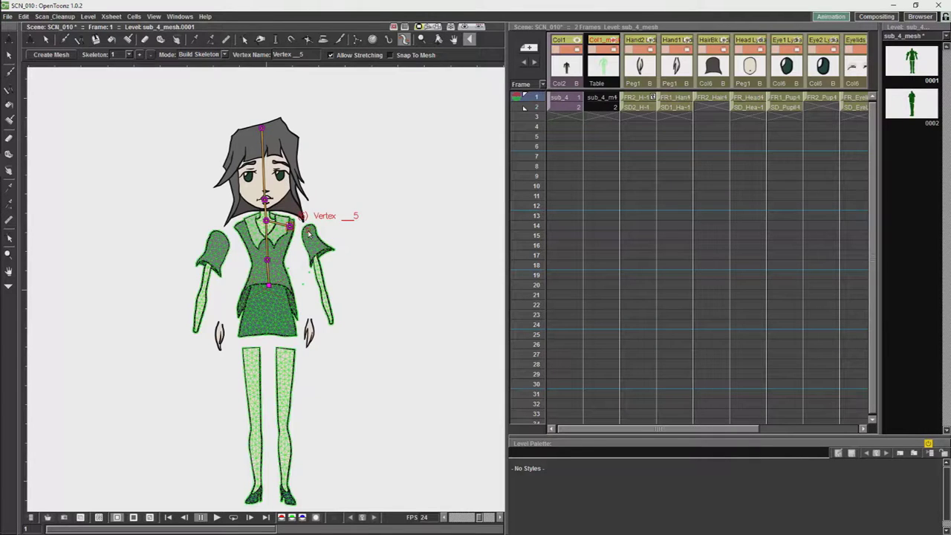
{"action": "left_click", "coordinate": [309, 232]}
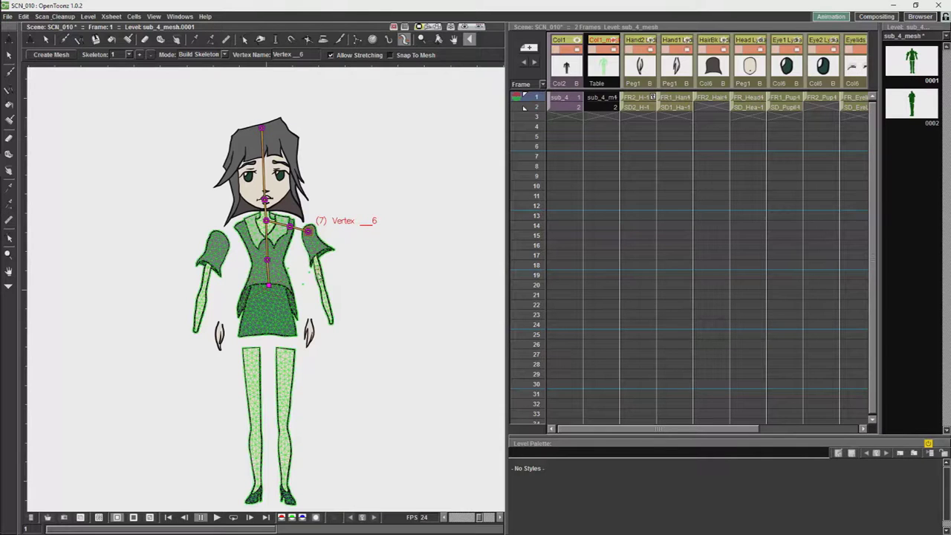
{"action": "left_click", "coordinate": [323, 286]}
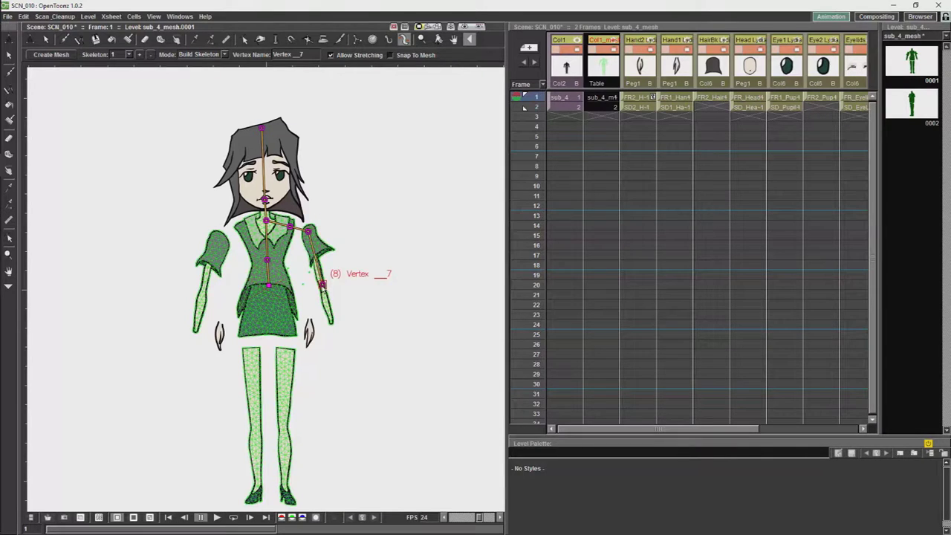
{"action": "left_click", "coordinate": [330, 323]}
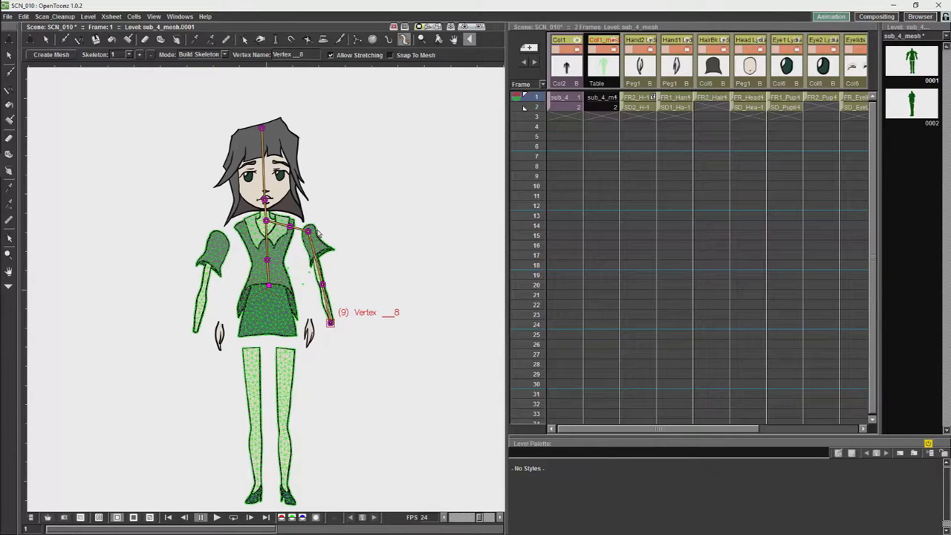
Step: Nudge the root slightly, then chain a leg from it with hip, knee, shin and ankle joints
{"action": "left_click", "coordinate": [271, 286]}
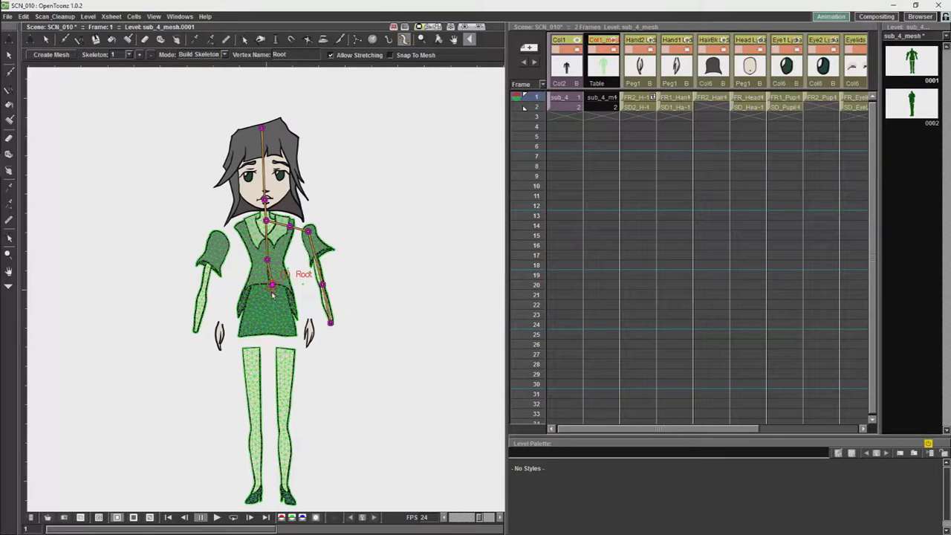
{"action": "left_click_drag", "start_coordinate": [274, 288], "coordinate": [271, 291]}
{"action": "left_click", "coordinate": [280, 293]}
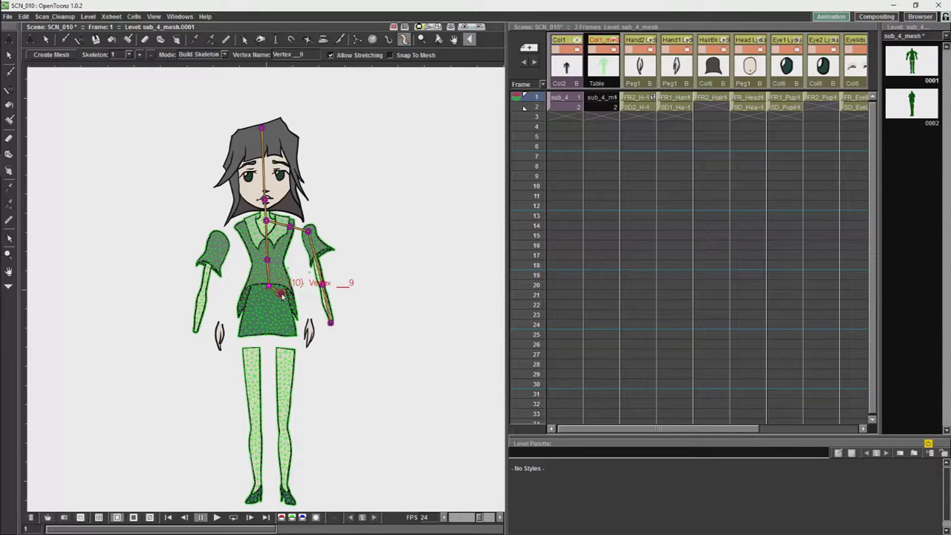
{"action": "left_click", "coordinate": [286, 351]}
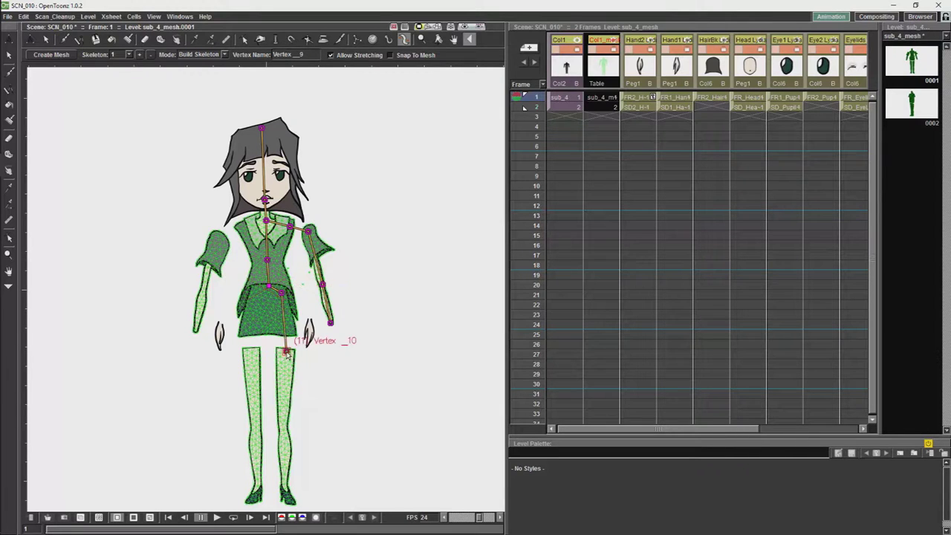
{"action": "left_click", "coordinate": [284, 426]}
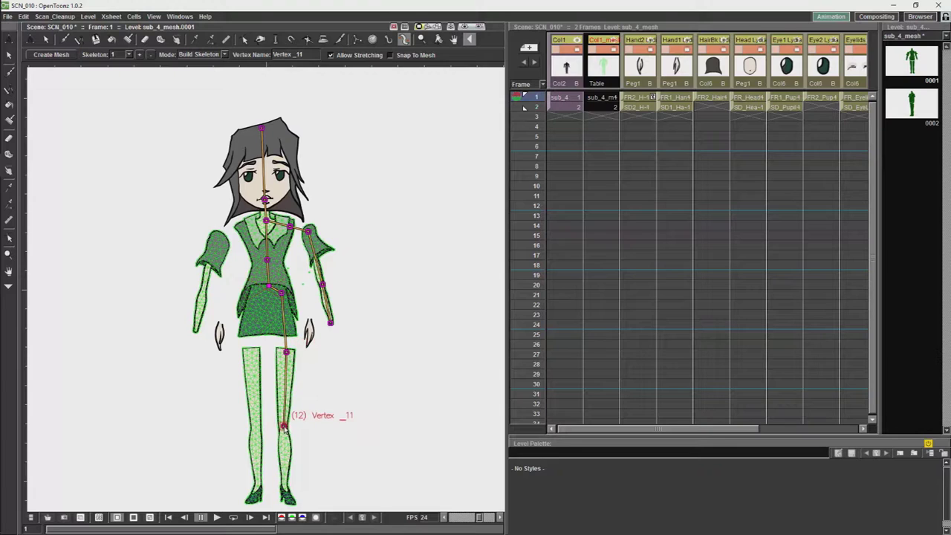
{"action": "left_click", "coordinate": [285, 495]}
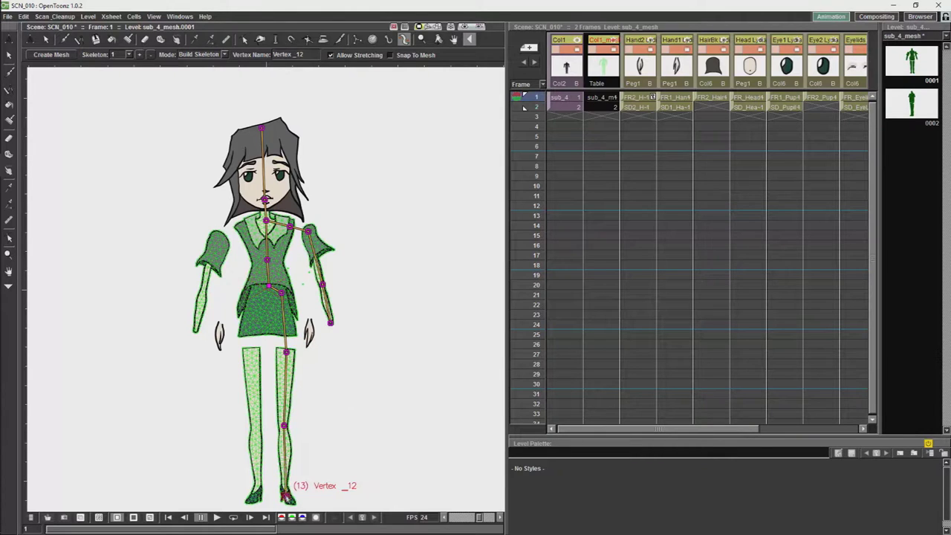
Step: Branch the second leg from the root with hip, thigh, knee and ankle joints
{"action": "left_click", "coordinate": [266, 287]}
{"action": "left_click", "coordinate": [255, 295]}
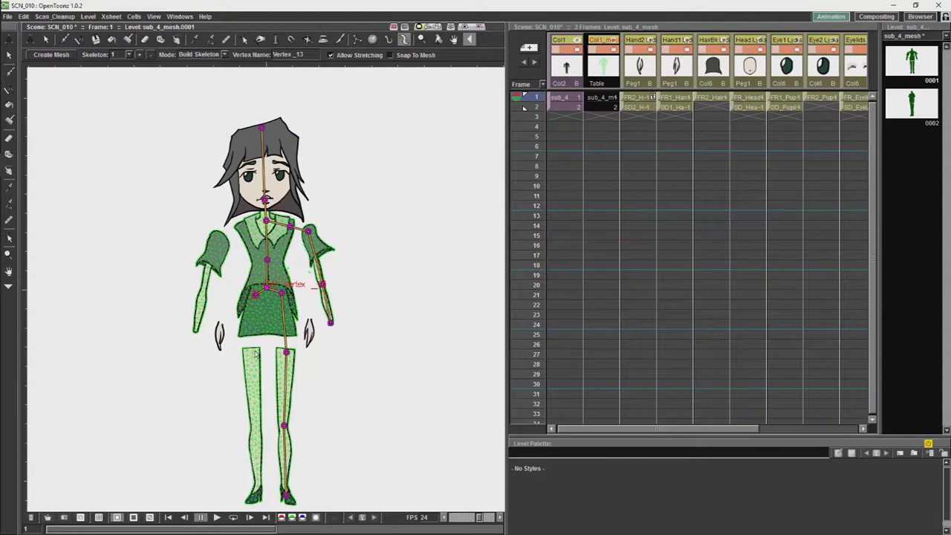
{"action": "left_click", "coordinate": [251, 352]}
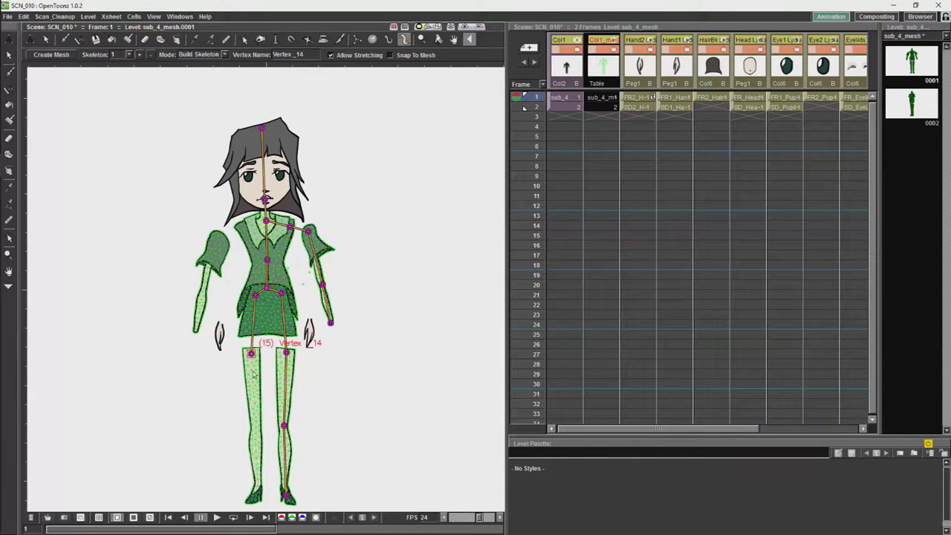
{"action": "left_click", "coordinate": [257, 429]}
{"action": "left_click", "coordinate": [257, 496]}
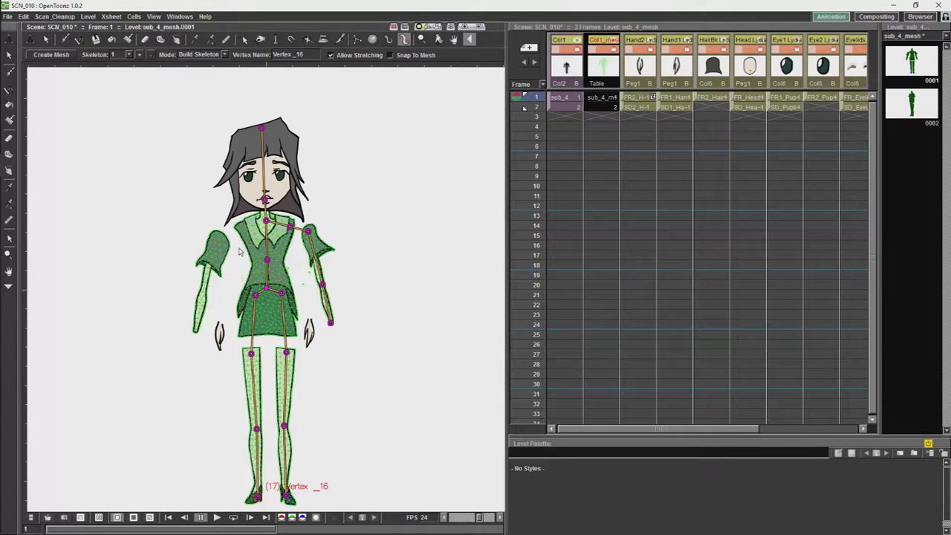
Step: Branch the screen-left arm from the collar with collar, shoulder, elbow and hand joints
{"action": "left_click", "coordinate": [261, 221]}
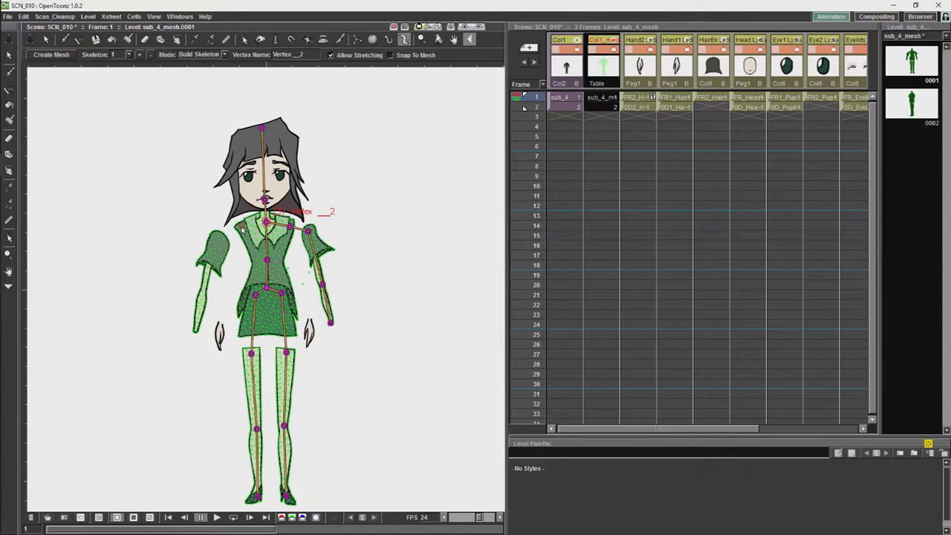
{"action": "left_click", "coordinate": [242, 230]}
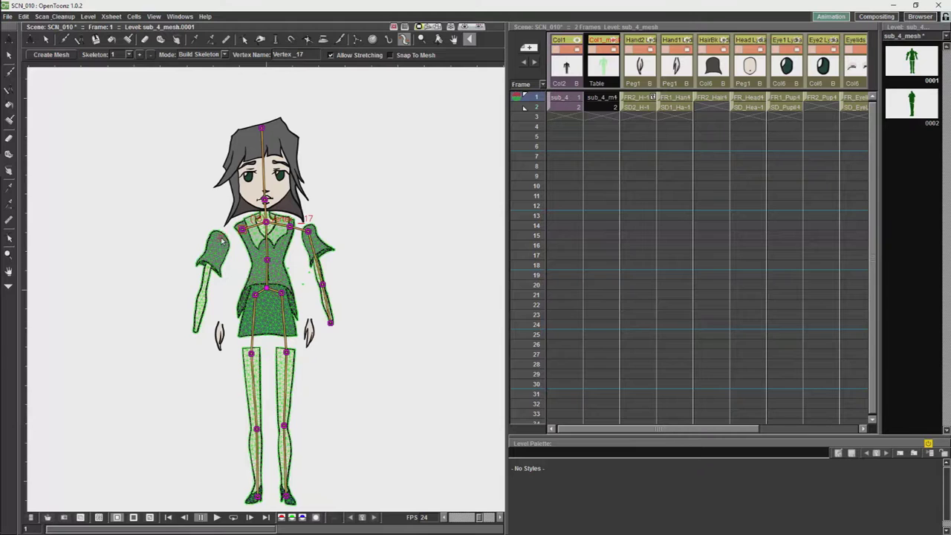
{"action": "left_click", "coordinate": [221, 236]}
{"action": "left_click", "coordinate": [203, 291]}
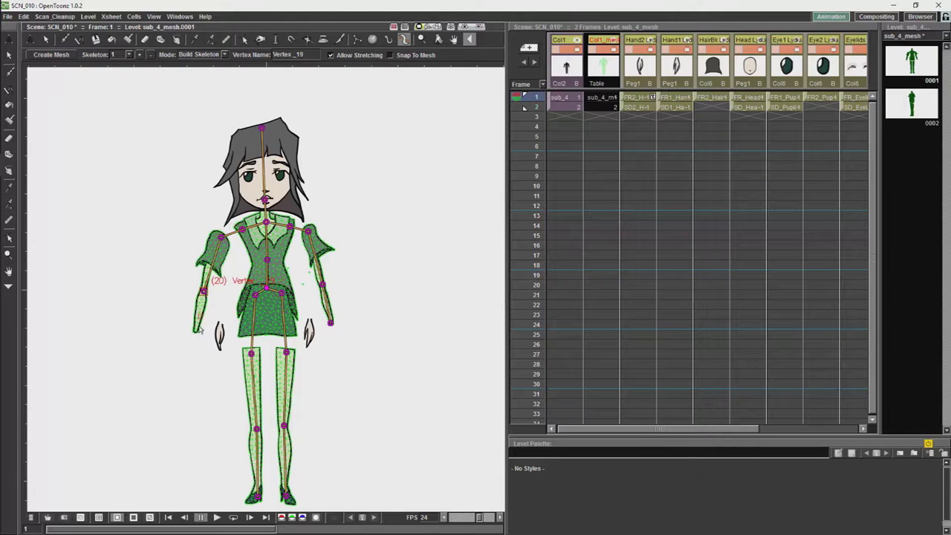
{"action": "left_click", "coordinate": [196, 330]}
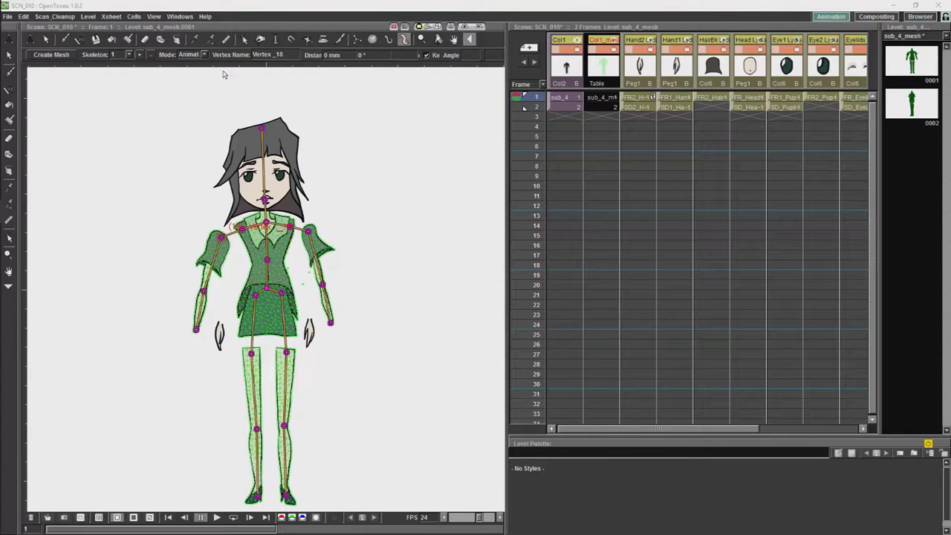
Step: Switch the skeleton tool to Animate mode, maximize the viewer and uncheck Keep Distance
{"action": "left_click", "coordinate": [204, 55]}
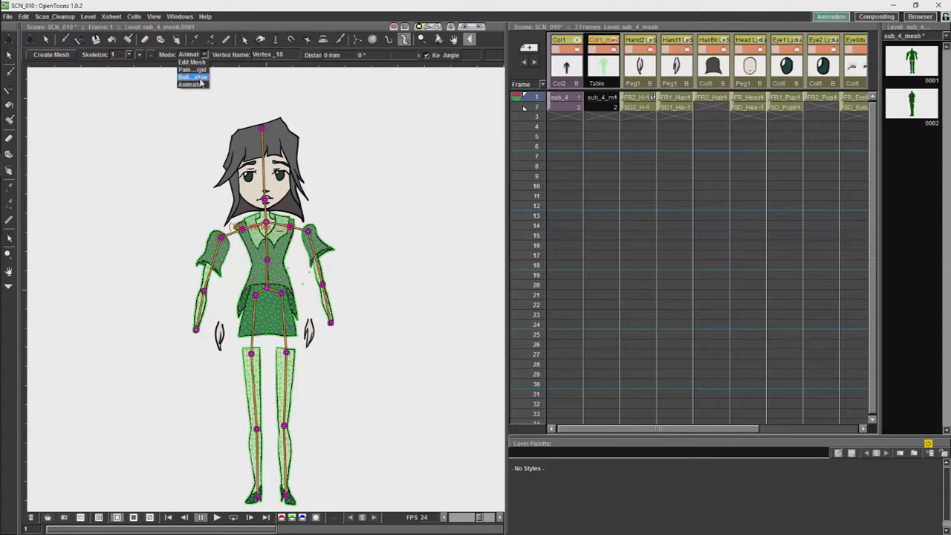
{"action": "left_click", "coordinate": [190, 85]}
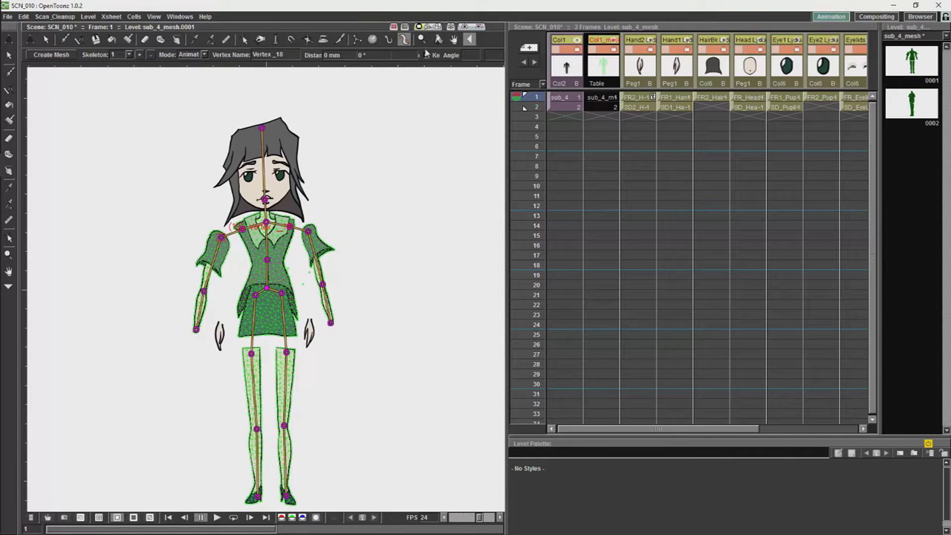
{"action": "key", "text": "grave"}
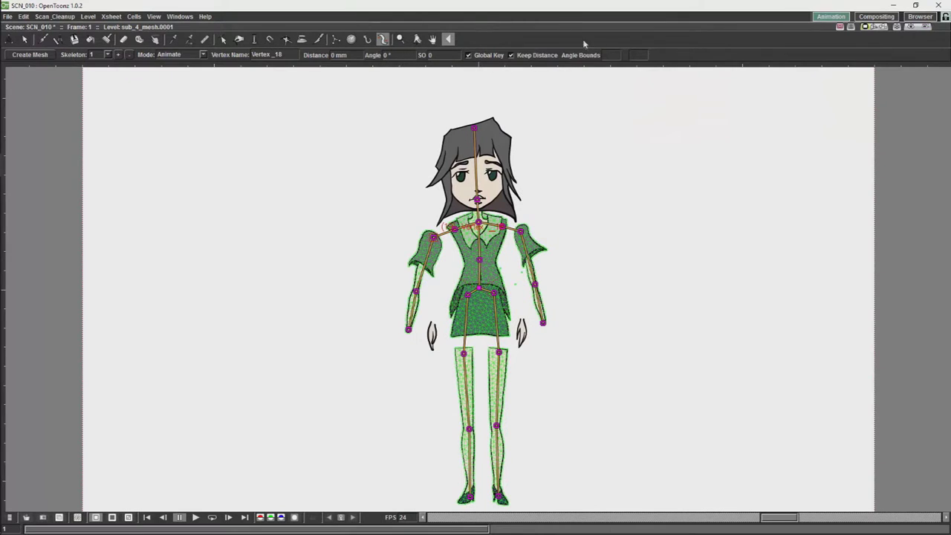
{"action": "left_click", "coordinate": [511, 56]}
Step: Pull both arms in against the body and raise both legs up toward the hip
{"action": "left_click_drag", "start_coordinate": [522, 235], "coordinate": [504, 231]}
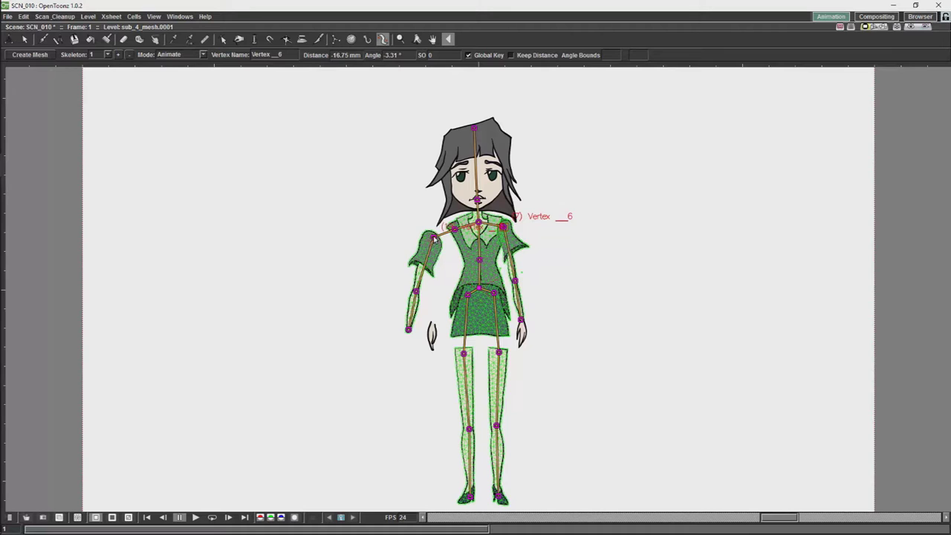
{"action": "left_click_drag", "start_coordinate": [433, 238], "coordinate": [492, 279]}
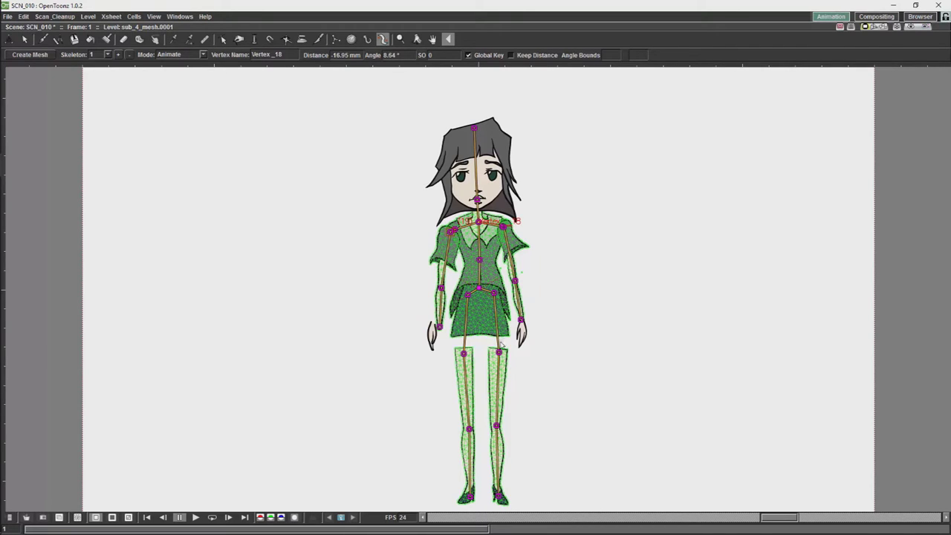
{"action": "left_click_drag", "start_coordinate": [501, 346], "coordinate": [496, 304]}
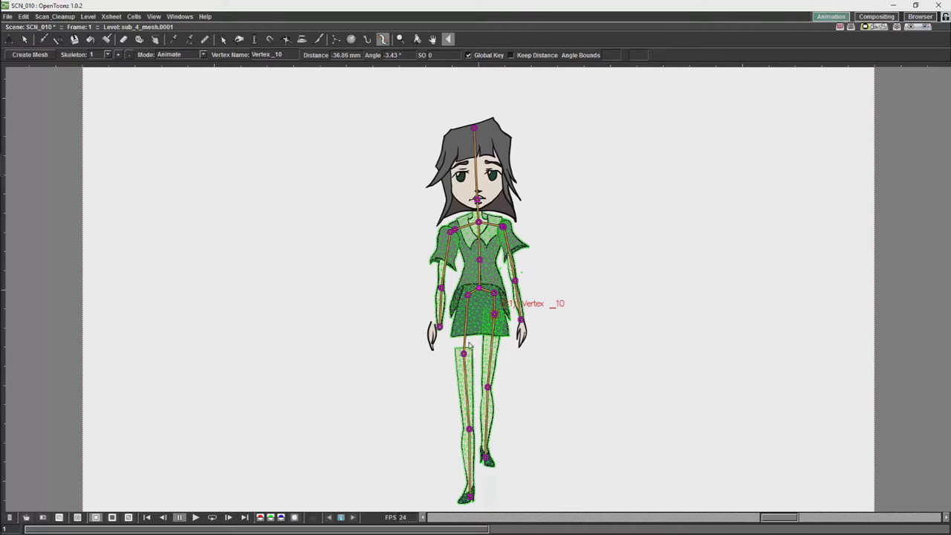
{"action": "left_click_drag", "start_coordinate": [464, 352], "coordinate": [496, 317]}
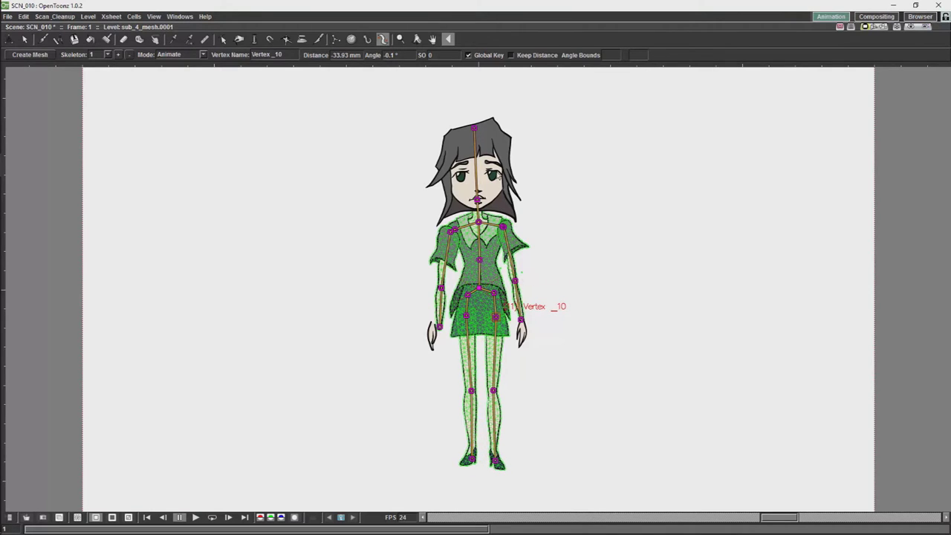
Step: With Keep Distance on, swing the screen-right arm out and up and bend that leg at the knee
{"action": "left_click", "coordinate": [511, 55]}
{"action": "left_click_drag", "start_coordinate": [520, 318], "coordinate": [537, 293]}
{"action": "left_click_drag", "start_coordinate": [496, 404], "coordinate": [510, 404]}
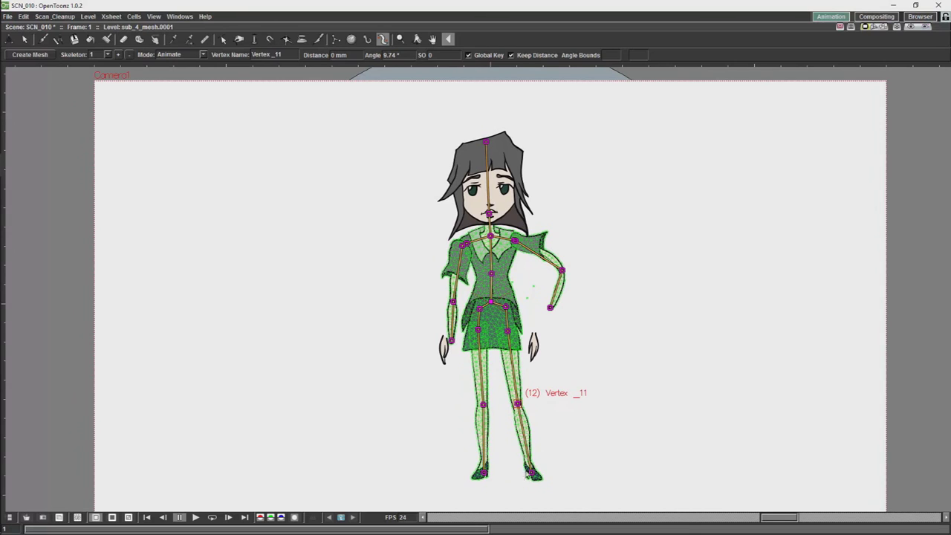
{"action": "left_click_drag", "start_coordinate": [531, 472], "coordinate": [502, 471]}
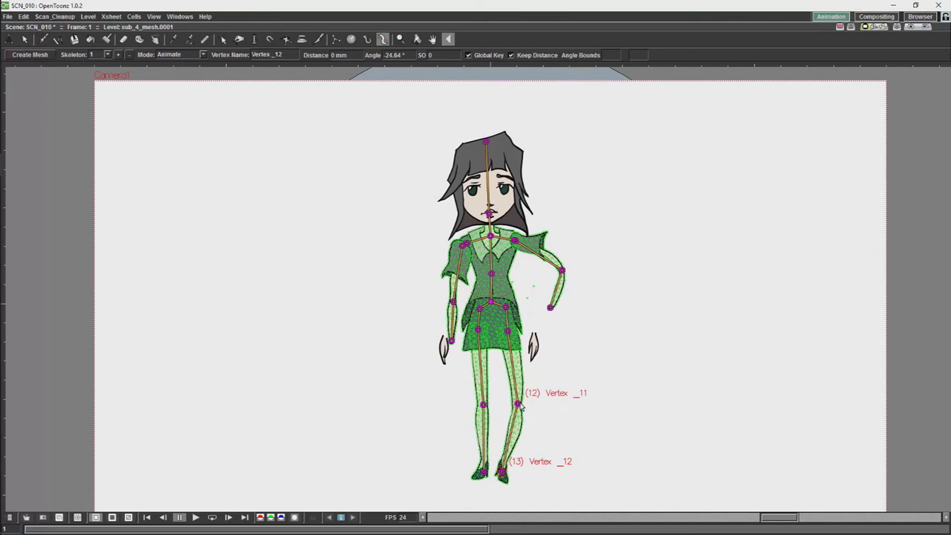